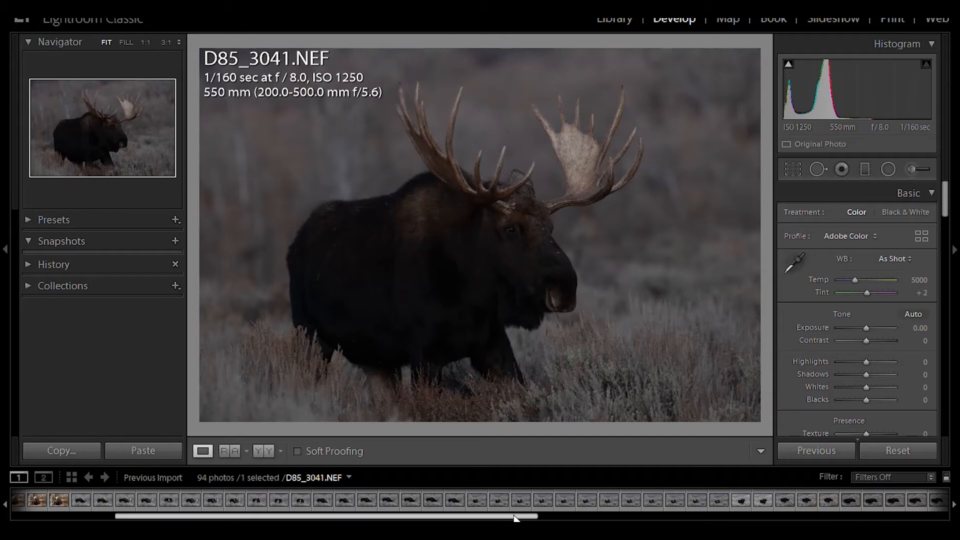
# Step: Browse the moose shots in the filmstrip and open D85_3020.NEF for editing
pyautogui.moveTo(514, 519); pyautogui.dragTo(409, 519)
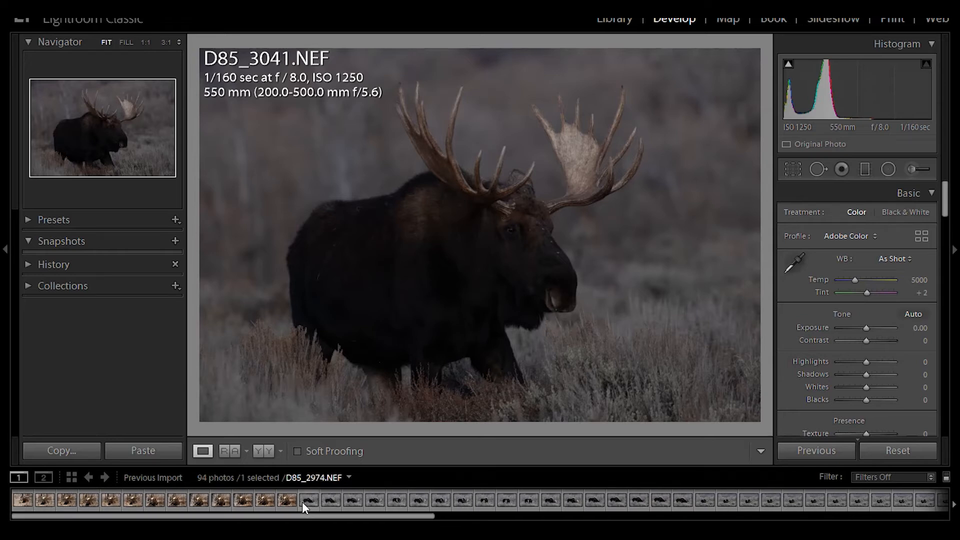
pyautogui.click(302, 501)
pyautogui.click(396, 502)
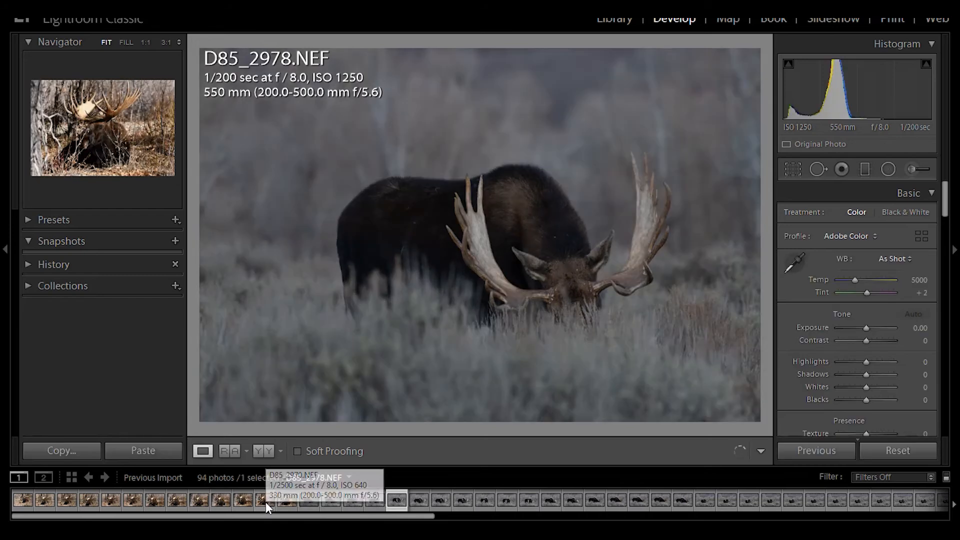
pyautogui.click(265, 502)
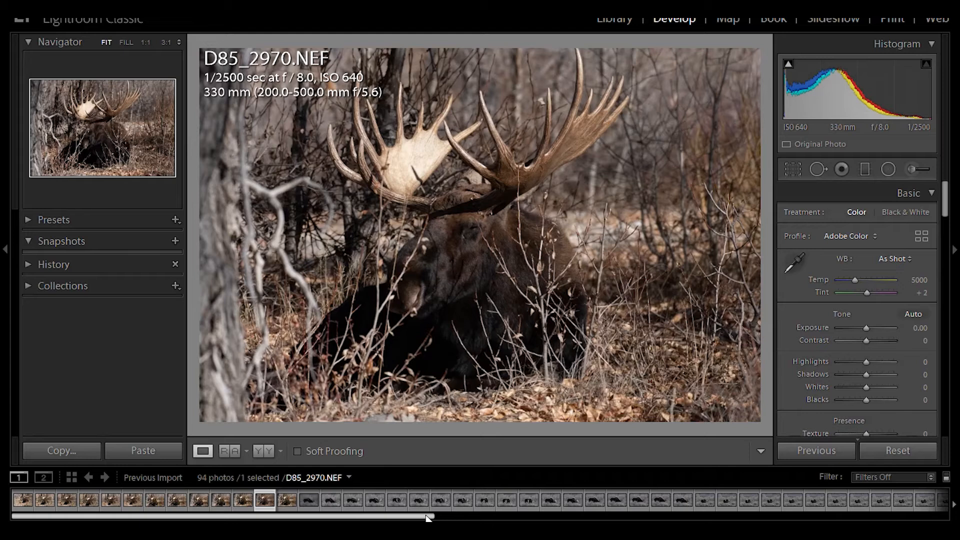
pyautogui.moveTo(429, 517); pyautogui.dragTo(548, 517)
pyautogui.click(544, 502)
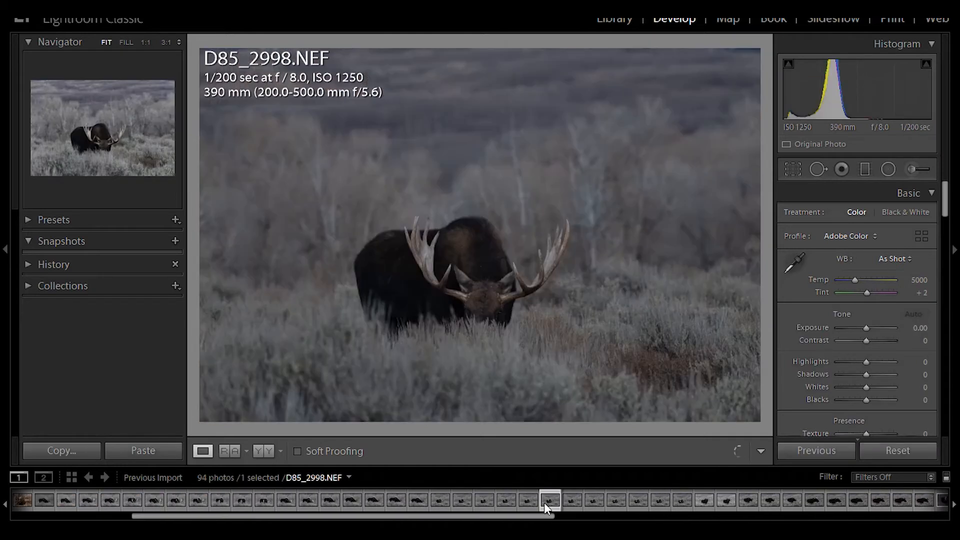
pyautogui.scroll(-4, 544, 502)
pyautogui.click(550, 502)
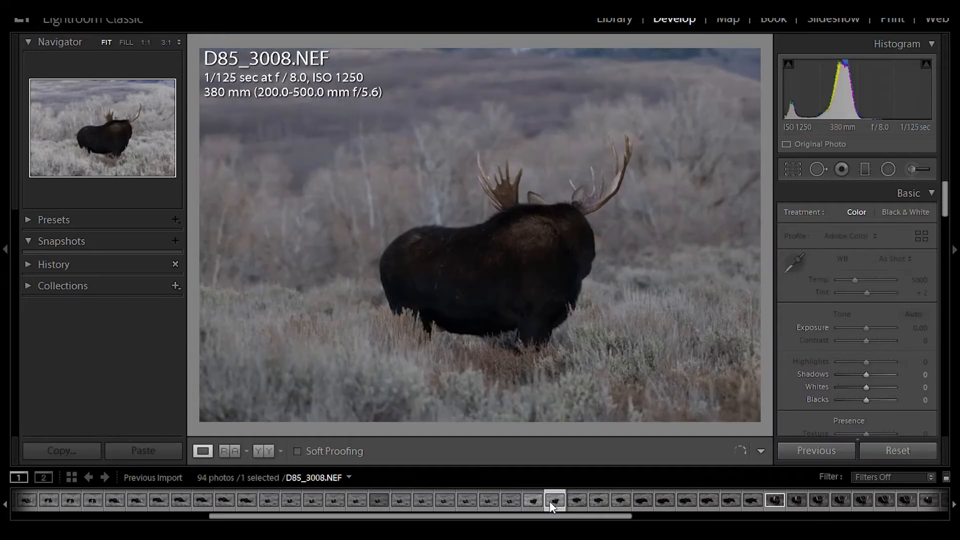
pyautogui.click(577, 500)
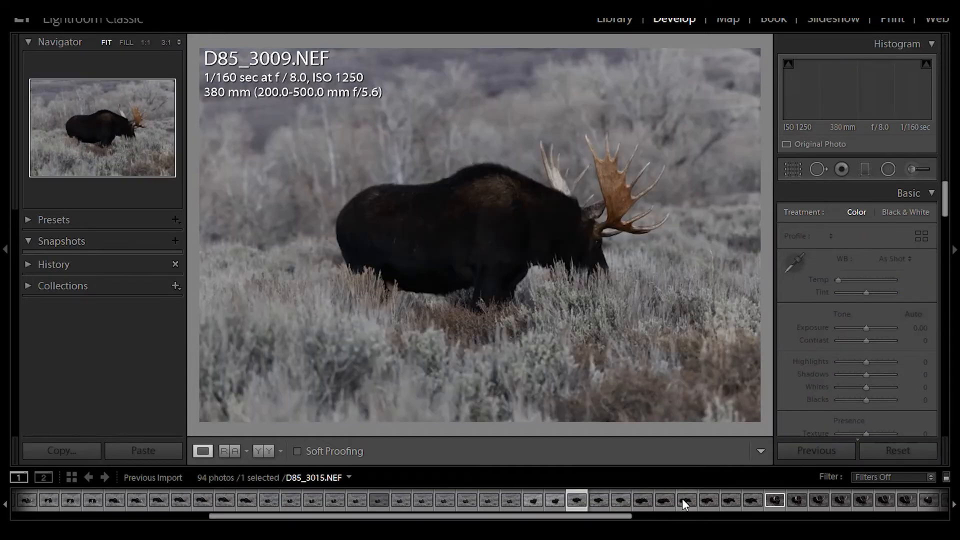
pyautogui.click(663, 500)
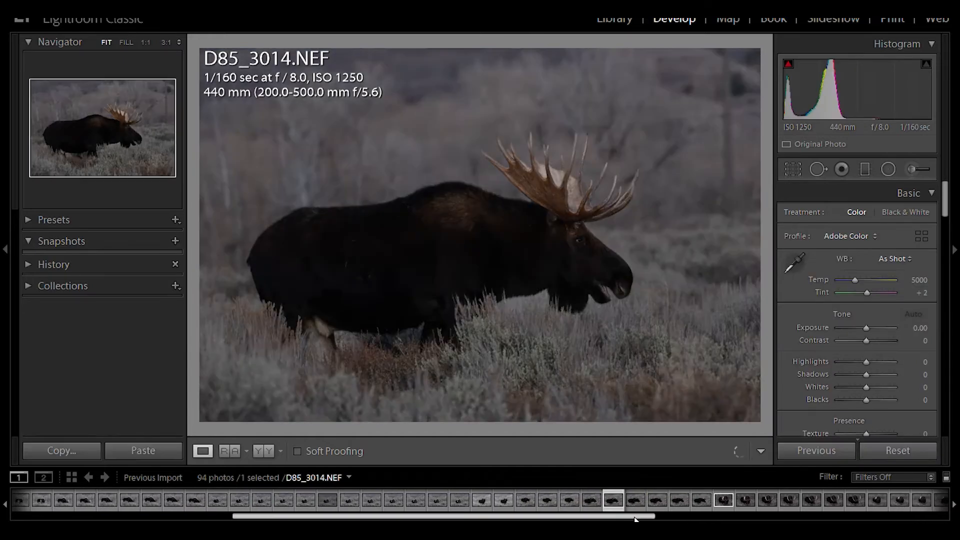
pyautogui.moveTo(635, 518); pyautogui.dragTo(656, 520)
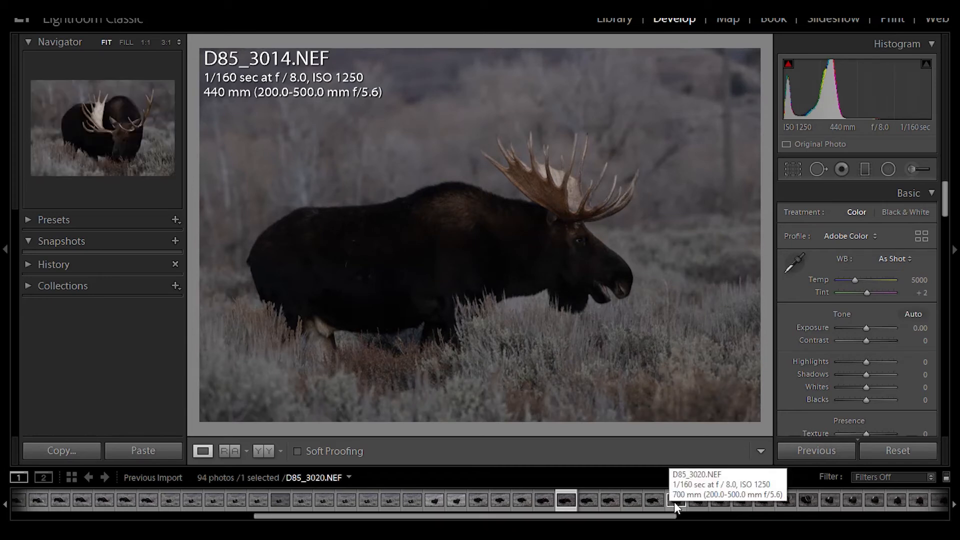
pyautogui.click(674, 501)
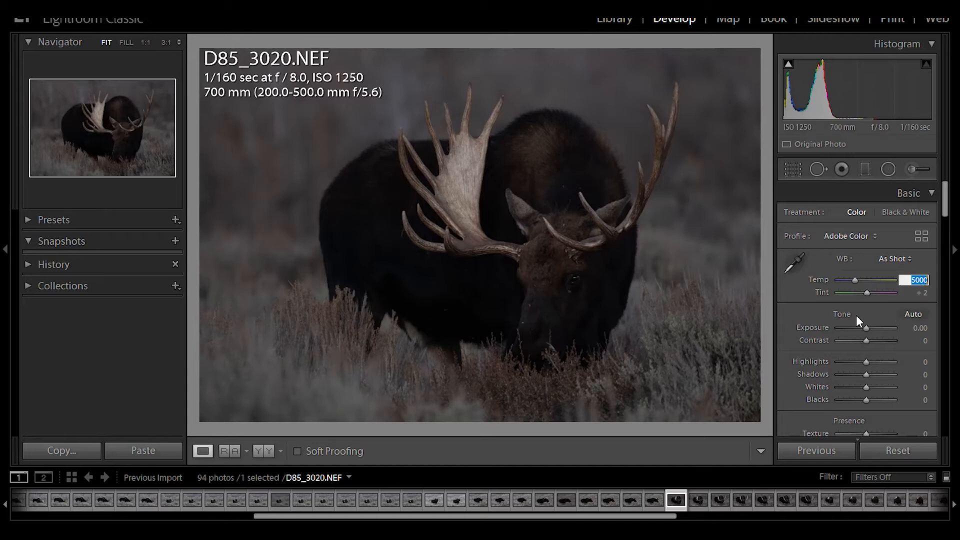
# Step: Set the white balance temperature to 5500 and enable both chromatic aberration removal and lens profile corrections
pyautogui.write('5500')
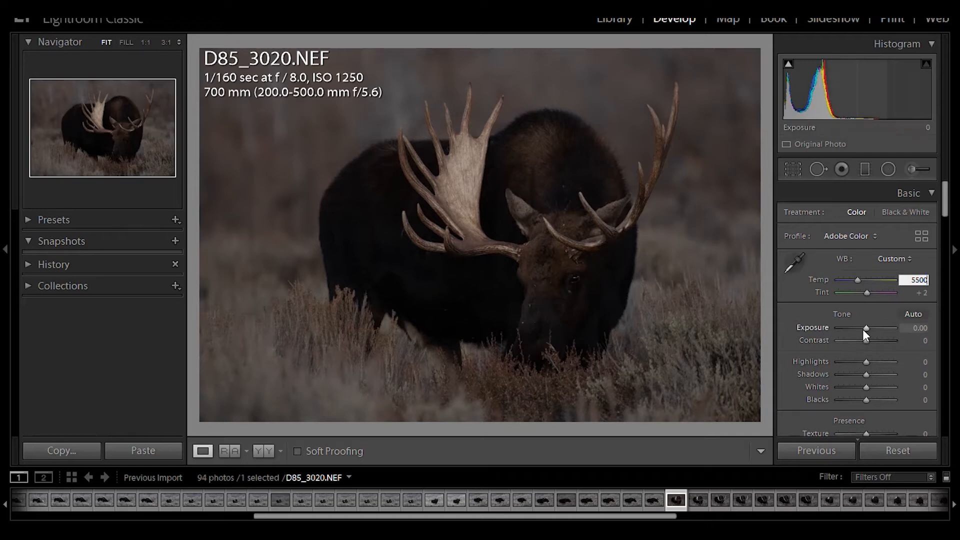
pyautogui.moveTo(944, 195); pyautogui.dragTo(946, 345)
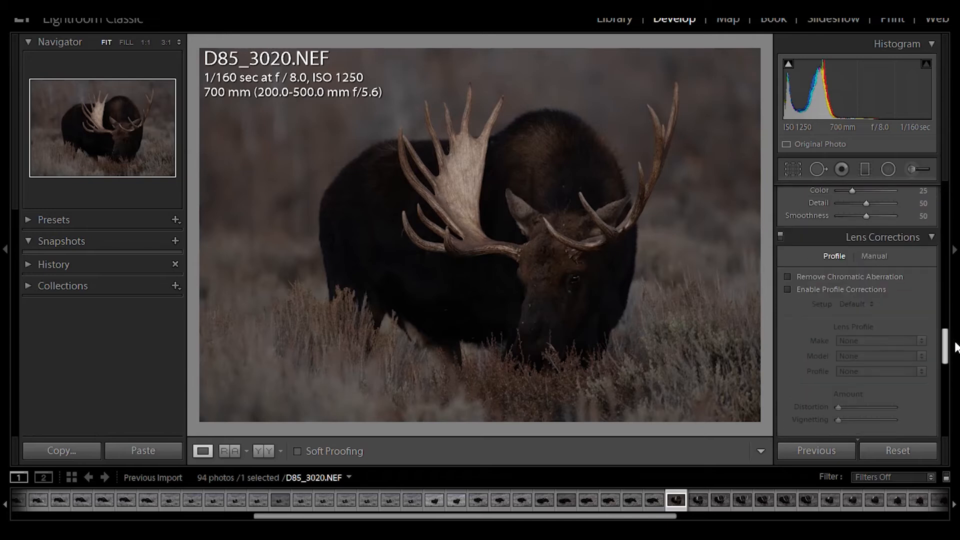
pyautogui.click(809, 276)
pyautogui.click(807, 289)
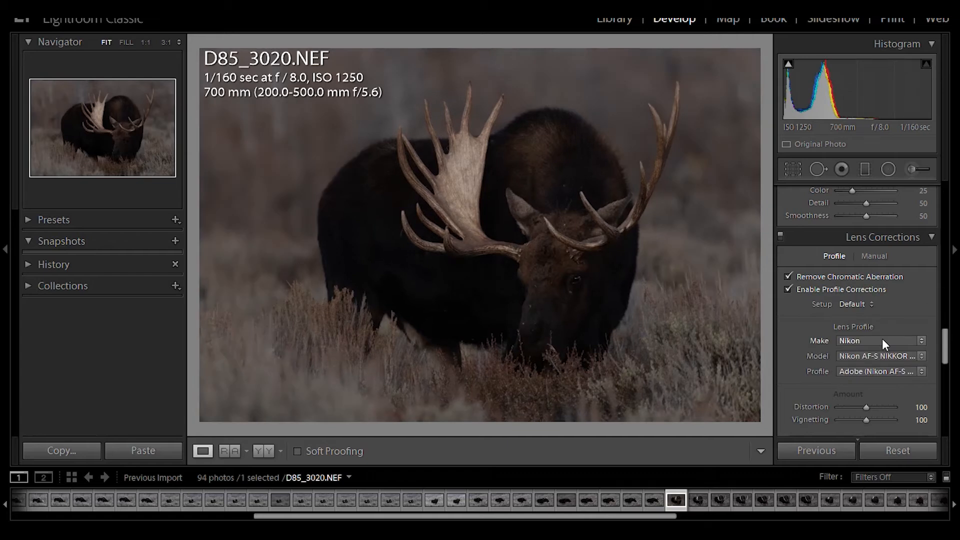
# Step: Check the lens make with Nikon selected, and compare the photo with profile corrections switched off and on again
pyautogui.click(882, 341)
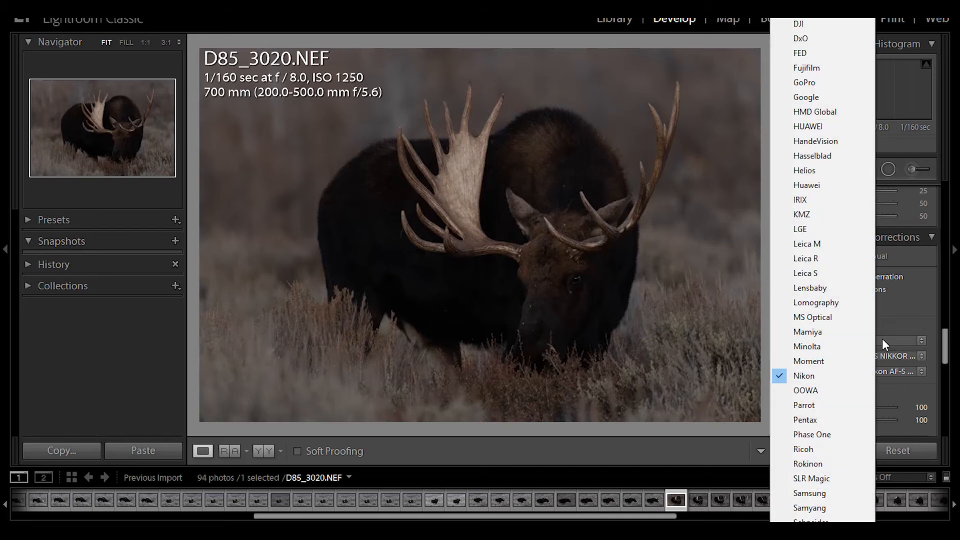
pyautogui.click(806, 377)
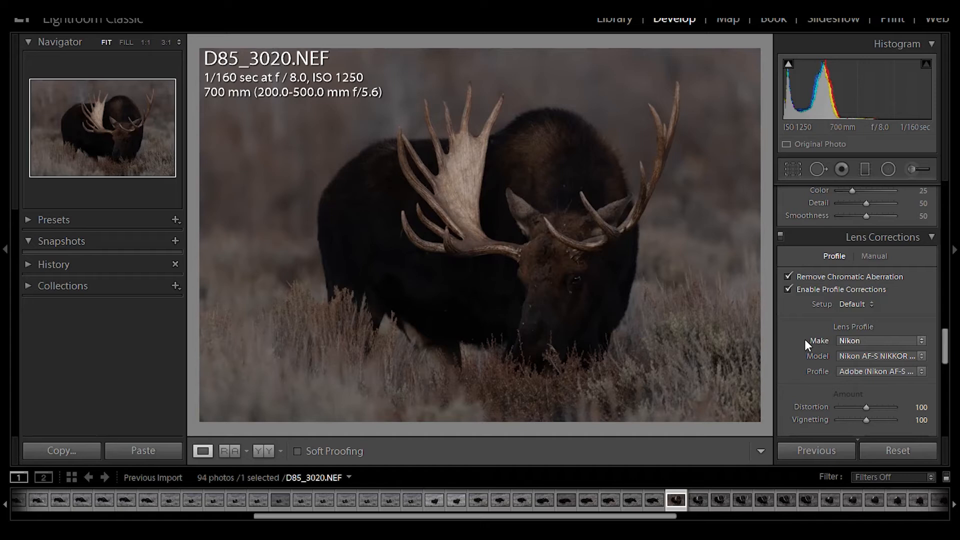
pyautogui.click(806, 289)
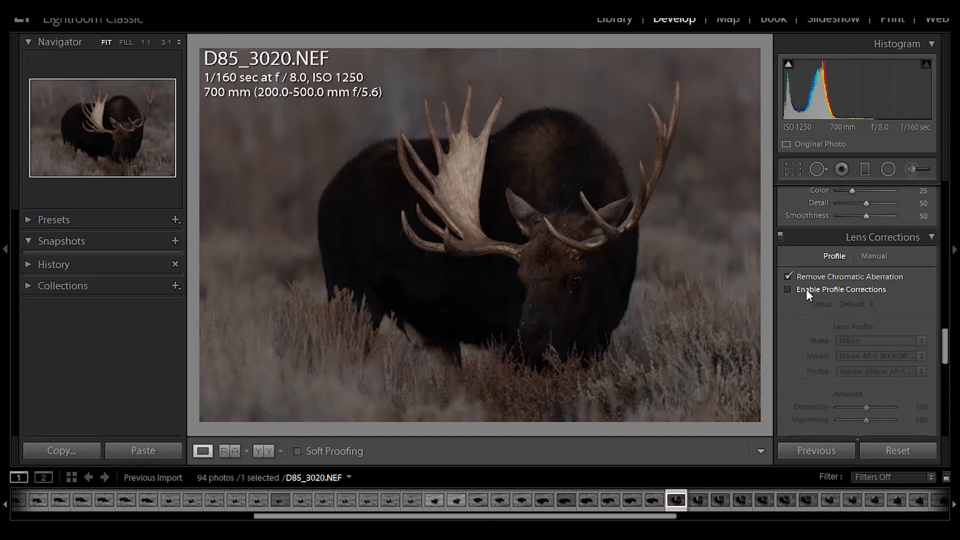
pyautogui.click(806, 289)
# Step: Try brightening the photo with an exposure of +1.00 and then about +1.91
pyautogui.moveTo(946, 353); pyautogui.dragTo(940, 197)
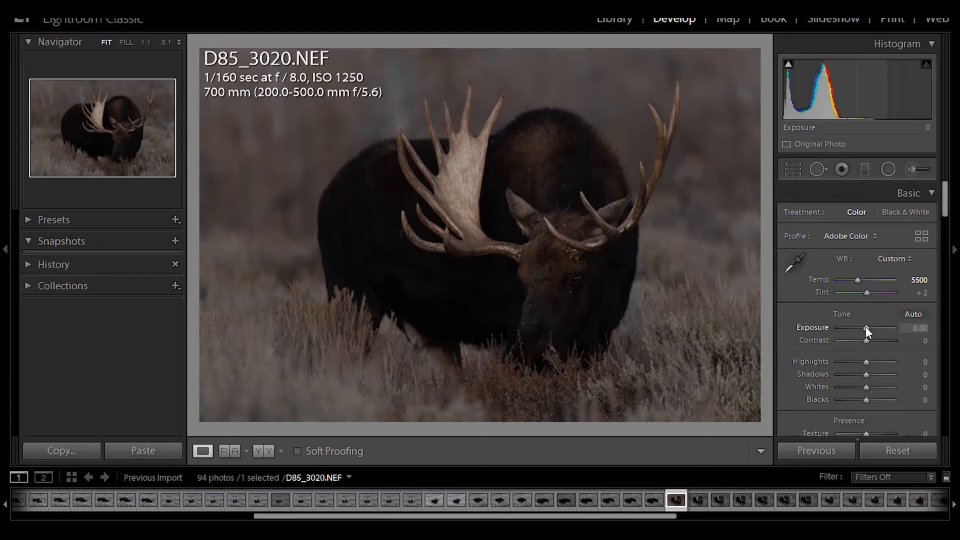
pyautogui.click(913, 328)
pyautogui.write('1')
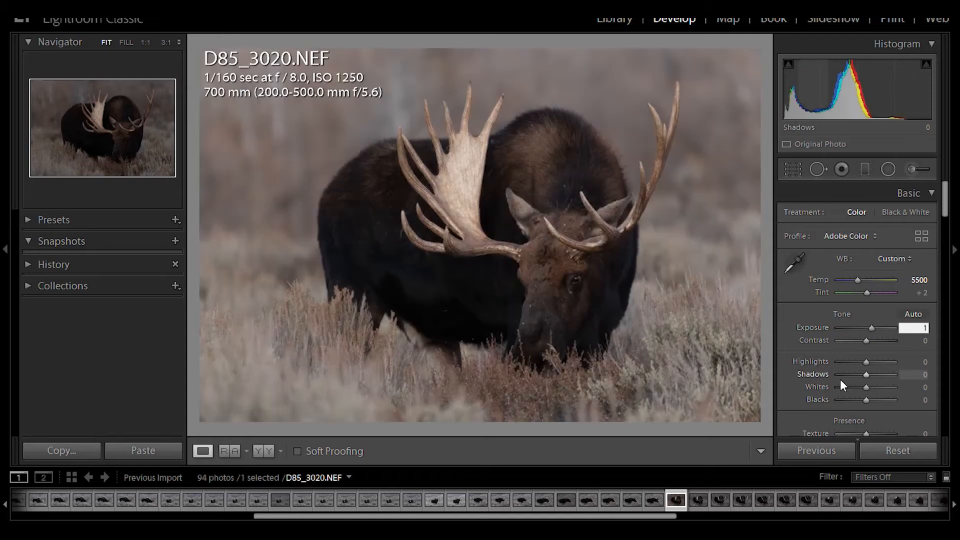
pyautogui.press('Return')
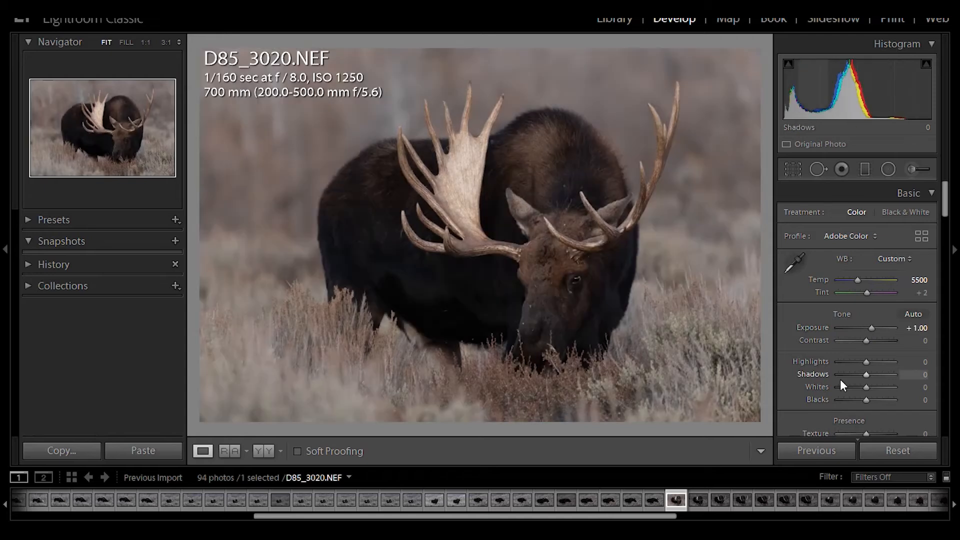
pyautogui.moveTo(874, 326); pyautogui.dragTo(878, 326)
# Step: Set the exposure to +0.50 and raise the contrast to +17
pyautogui.click(916, 329)
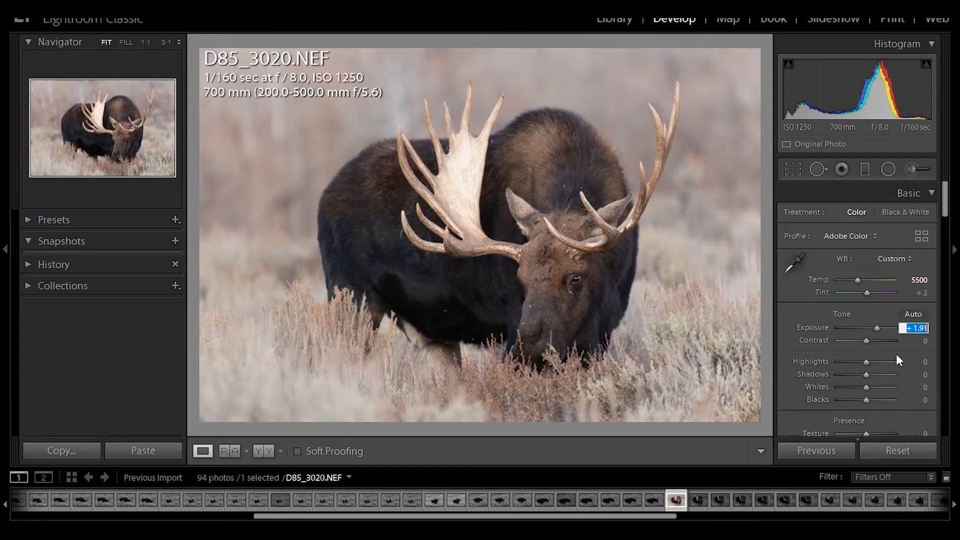
pyautogui.write('0.5')
pyautogui.press('Return')
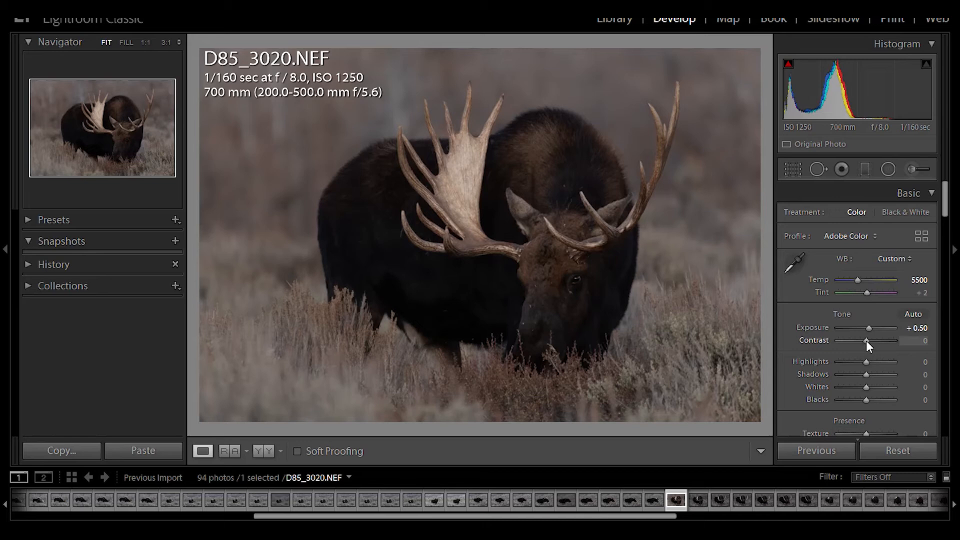
pyautogui.moveTo(868, 340); pyautogui.dragTo(871, 340)
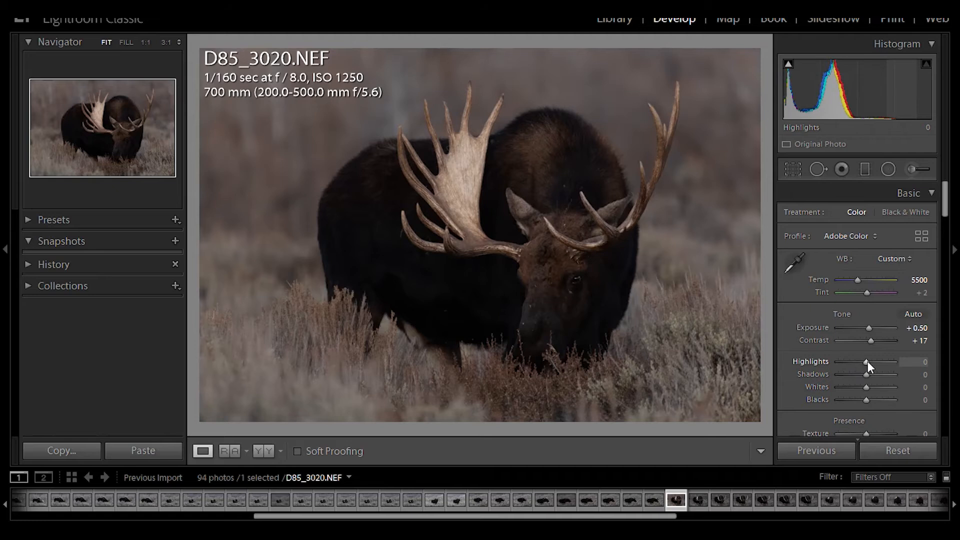
# Step: Lower the highlights to -26 and lift the shadows to +69
pyautogui.moveTo(867, 362); pyautogui.dragTo(860, 361)
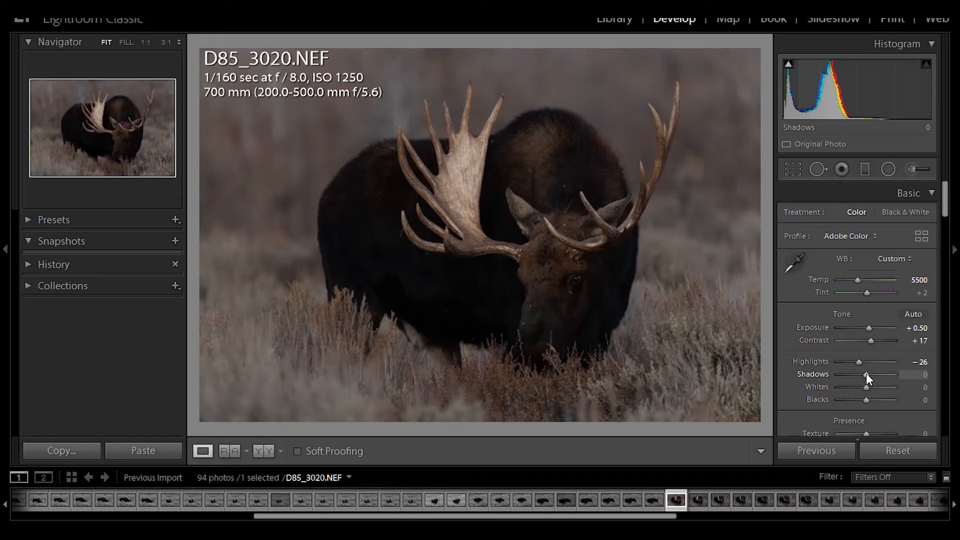
pyautogui.moveTo(866, 373); pyautogui.dragTo(885, 374)
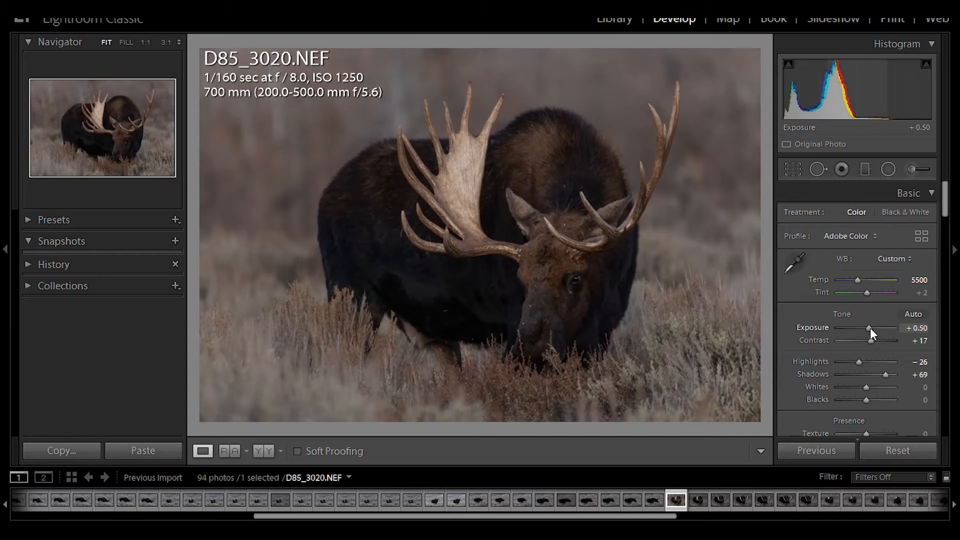
# Step: Brighten the photo again by setting the exposure to +0.75
pyautogui.moveTo(870, 328); pyautogui.dragTo(872, 326)
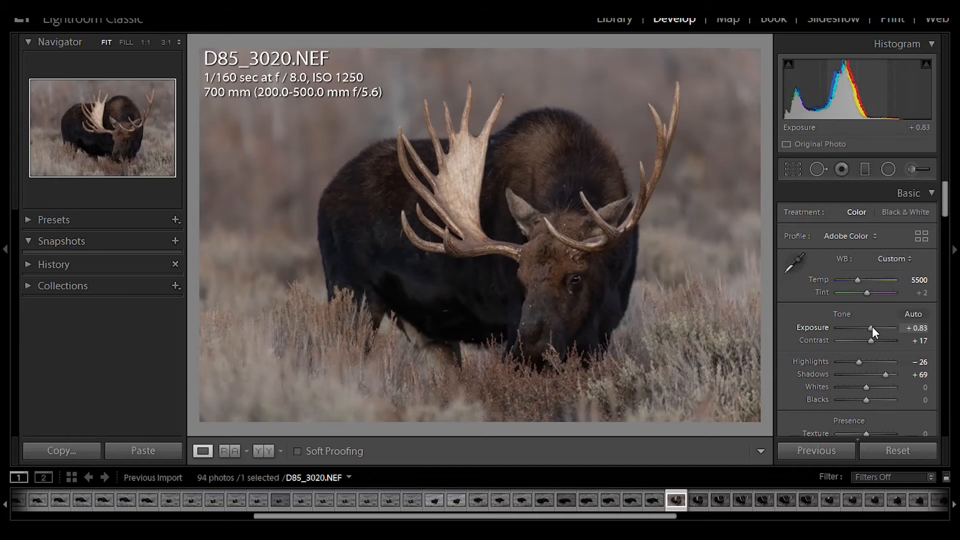
pyautogui.click(914, 328)
pyautogui.write('0.75')
pyautogui.press('Return')
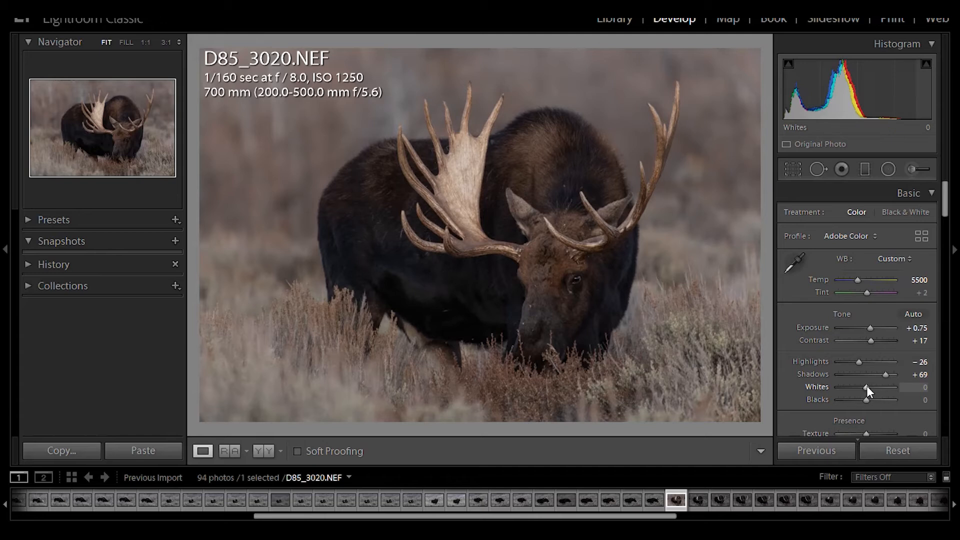
# Step: Raise the whites while checking the clipping preview, trying +60 and +50 before setting them to +40
pyautogui.moveTo(868, 388); pyautogui.dragTo(884, 388)
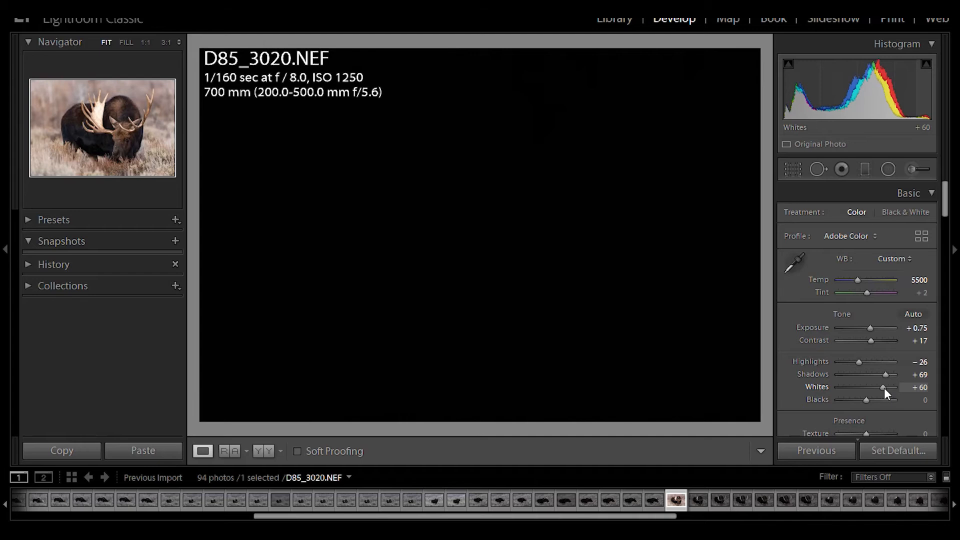
pyautogui.moveTo(884, 388); pyautogui.dragTo(884, 388)
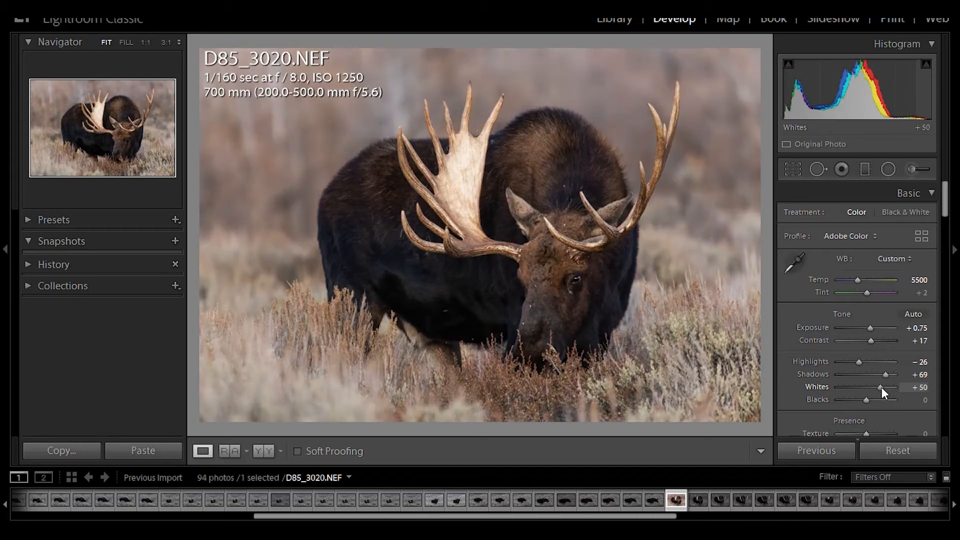
pyautogui.click(919, 387)
pyautogui.write('50')
pyautogui.press('Return')
pyautogui.write('40')
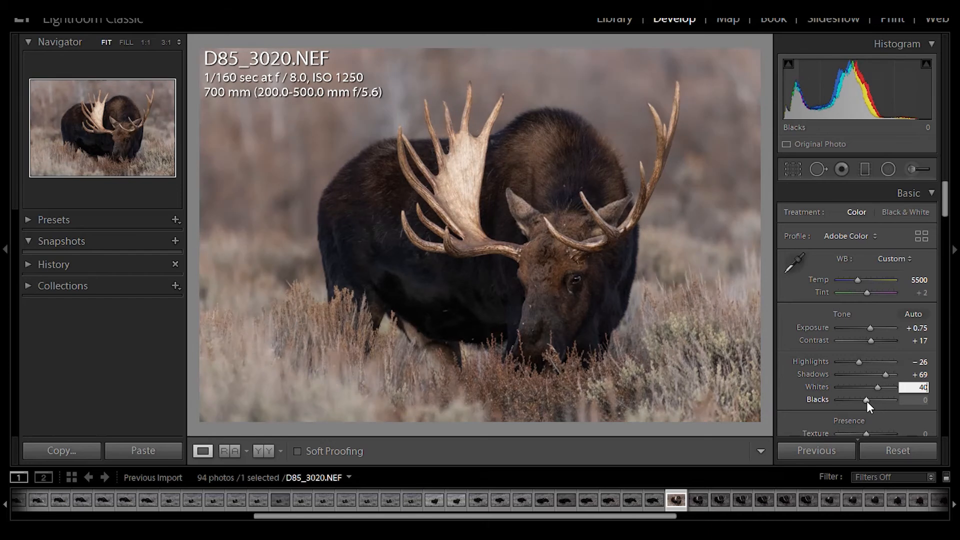
pyautogui.moveTo(866, 401); pyautogui.dragTo(866, 397)
# Step: Soften the whole photo with negative clarity, trying -100 and setting it to -70
pyautogui.moveTo(948, 209); pyautogui.dragTo(950, 235)
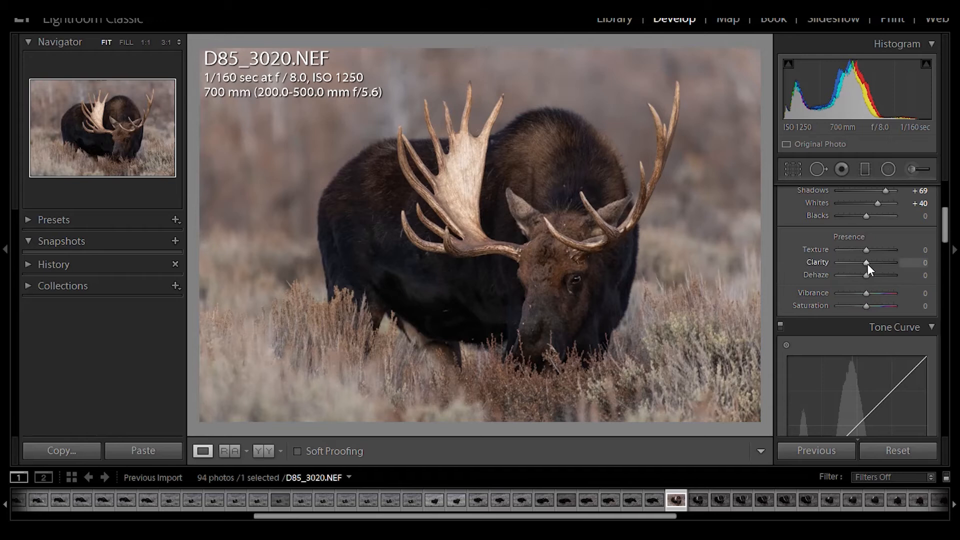
pyautogui.moveTo(866, 264); pyautogui.dragTo(831, 263)
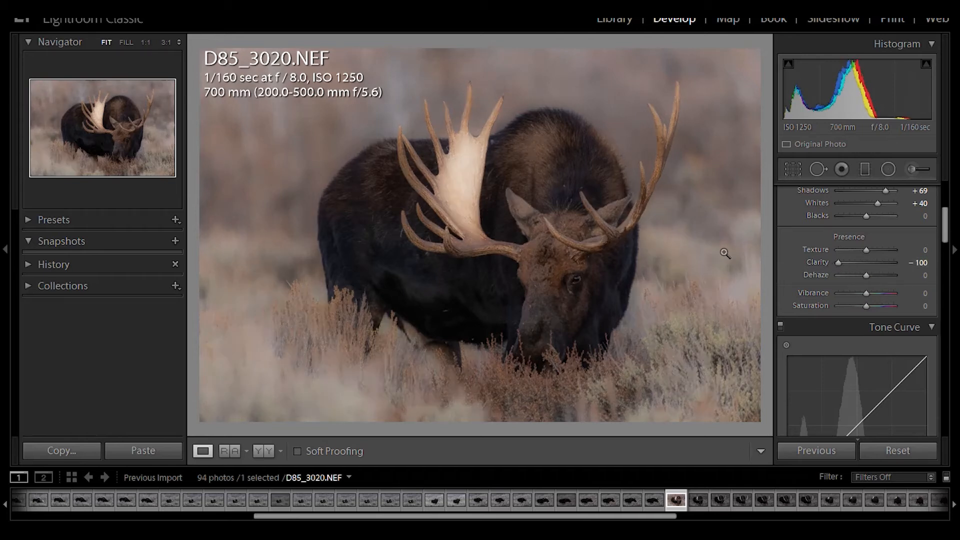
pyautogui.moveTo(706, 260); pyautogui.dragTo(650, 261)
pyautogui.click(908, 264)
pyautogui.write('-70')
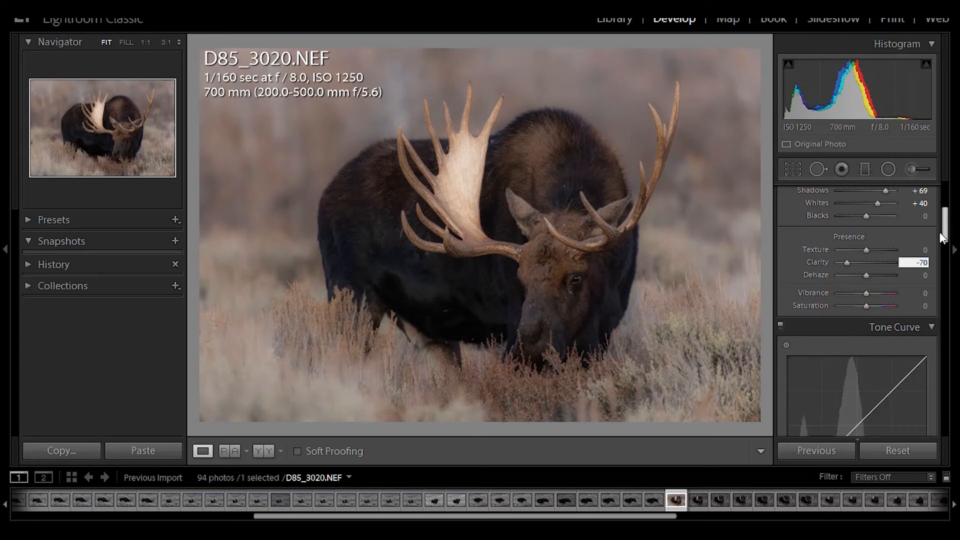
# Step: Activate the adjustment brush with a size of 17.0 and hide its edit pins
pyautogui.scroll(-1, 947, 222)
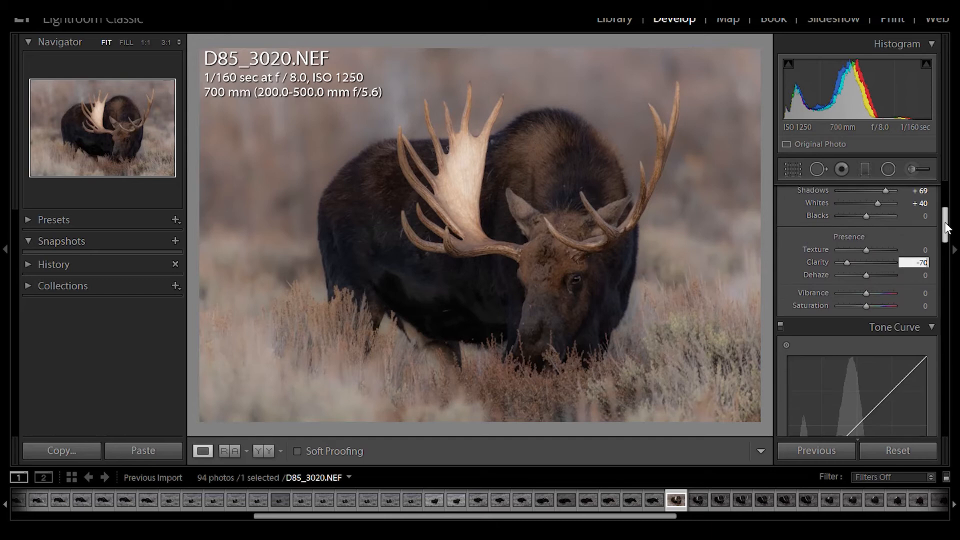
pyautogui.click(923, 173)
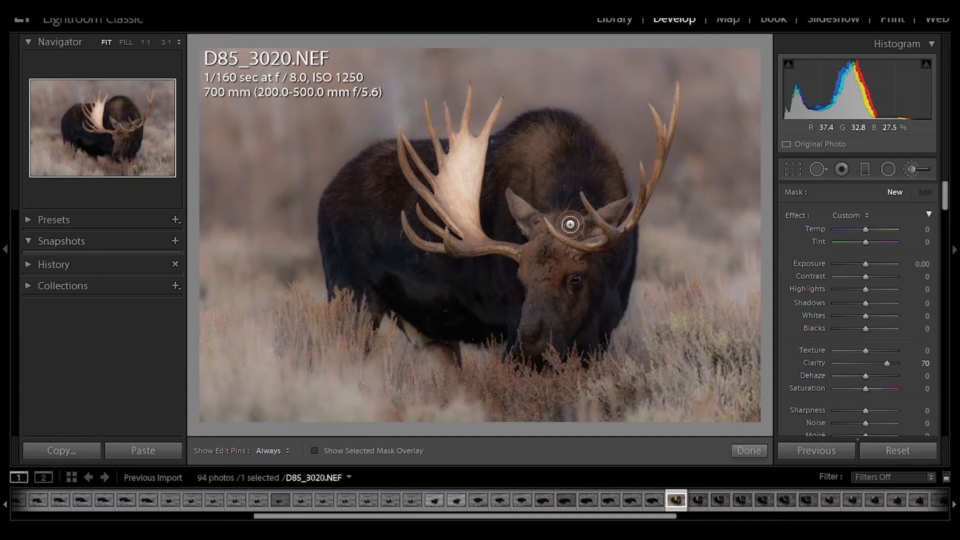
pyautogui.scroll(3, 567, 224)
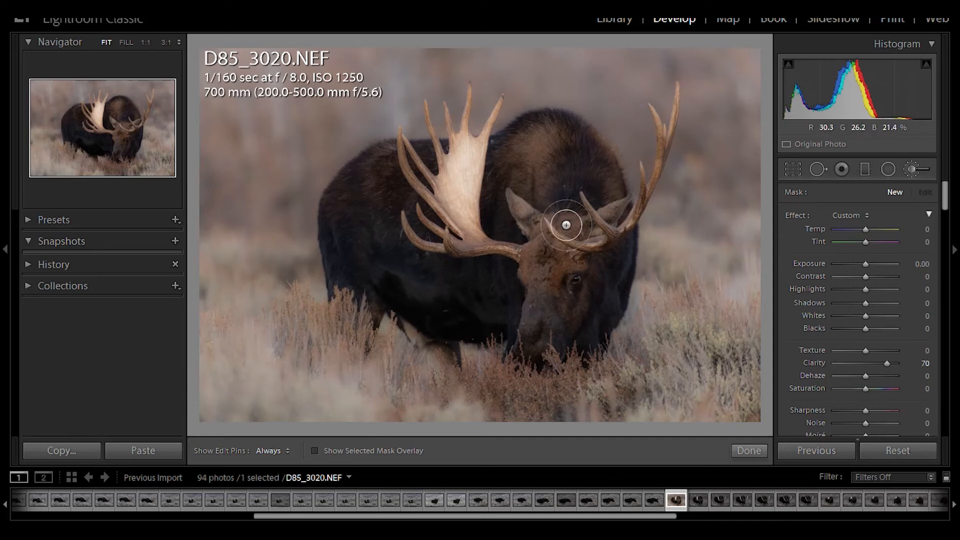
pyautogui.moveTo(944, 188); pyautogui.dragTo(944, 221)
pyautogui.moveTo(841, 296); pyautogui.dragTo(845, 299)
pyautogui.press('h')
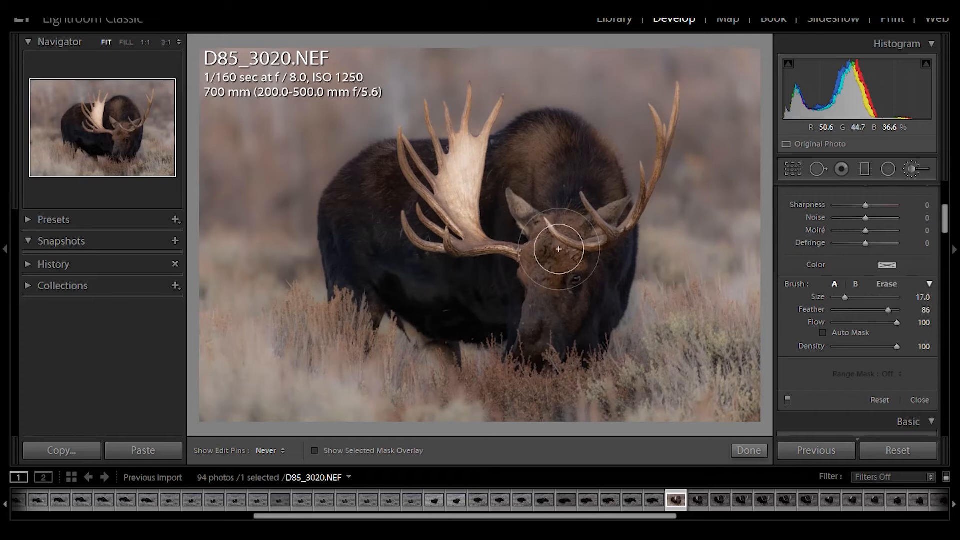
# Step: Paint the brush mask over the moose's body, head and large antler with the mask overlay shown, reducing the brush size to 13.0
pyautogui.click(481, 246)
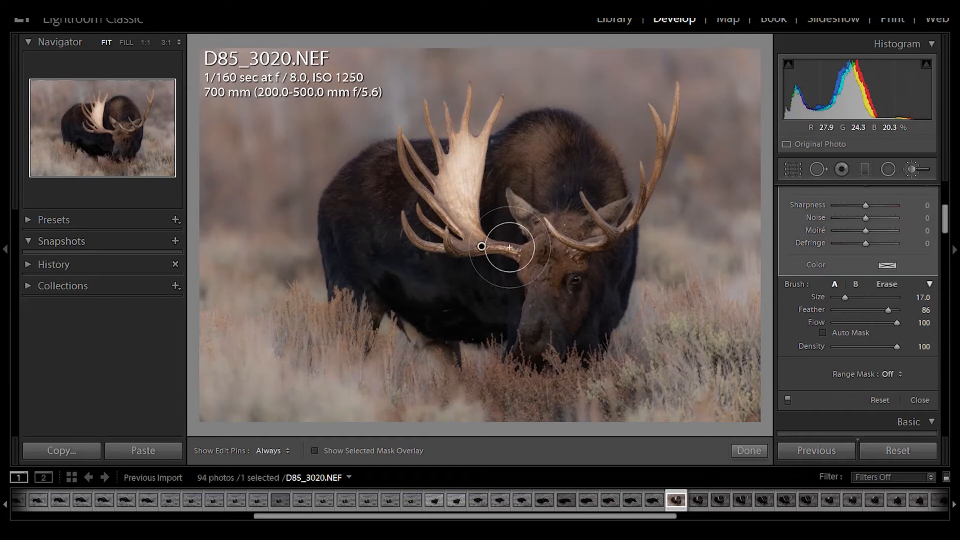
pyautogui.click(316, 450)
pyautogui.moveTo(521, 190)
pyautogui.mouseDown()
pyautogui.moveTo(549, 149)
pyautogui.moveTo(516, 170)
pyautogui.moveTo(424, 170)
pyautogui.moveTo(365, 192)
pyautogui.moveTo(384, 170)
pyautogui.moveTo(356, 216)
pyautogui.moveTo(354, 264)
pyautogui.moveTo(437, 303)
pyautogui.moveTo(561, 315)
pyautogui.mouseUp()
pyautogui.press('h')
pyautogui.press('[')
pyautogui.press('[')
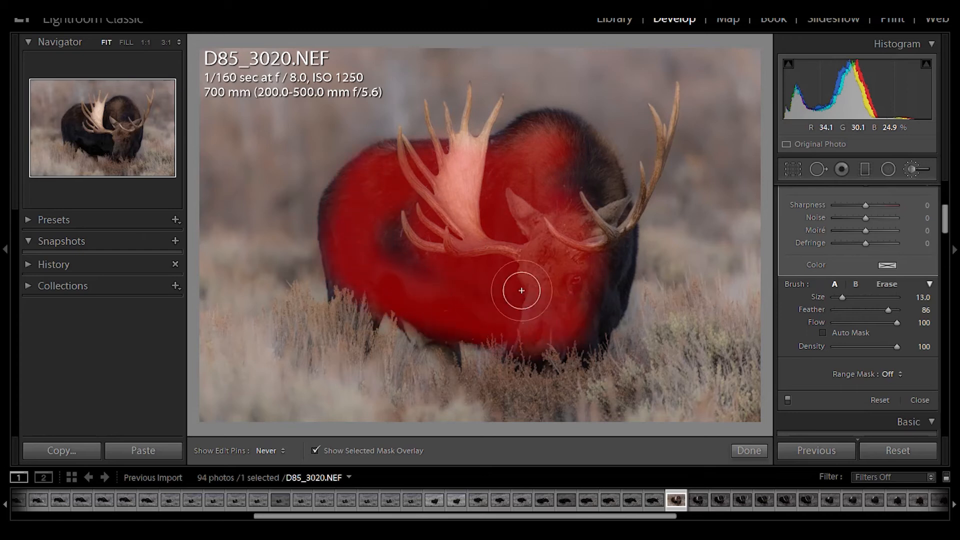
pyautogui.moveTo(500, 199)
pyautogui.mouseDown()
pyautogui.moveTo(574, 317)
pyautogui.moveTo(600, 247)
pyautogui.moveTo(574, 159)
pyautogui.moveTo(548, 137)
pyautogui.moveTo(508, 168)
pyautogui.mouseUp()
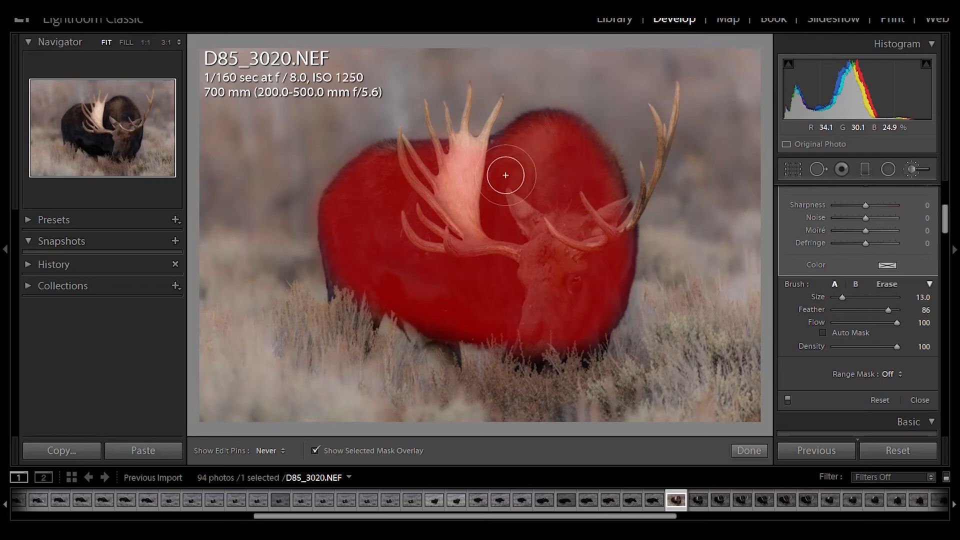
# Step: Extend the mask along the moose's other antler and its tines with fine brush sizes of 1.0 and 2.0
pyautogui.press('h')
pyautogui.scroll(-10, 443, 117)
pyautogui.press('h')
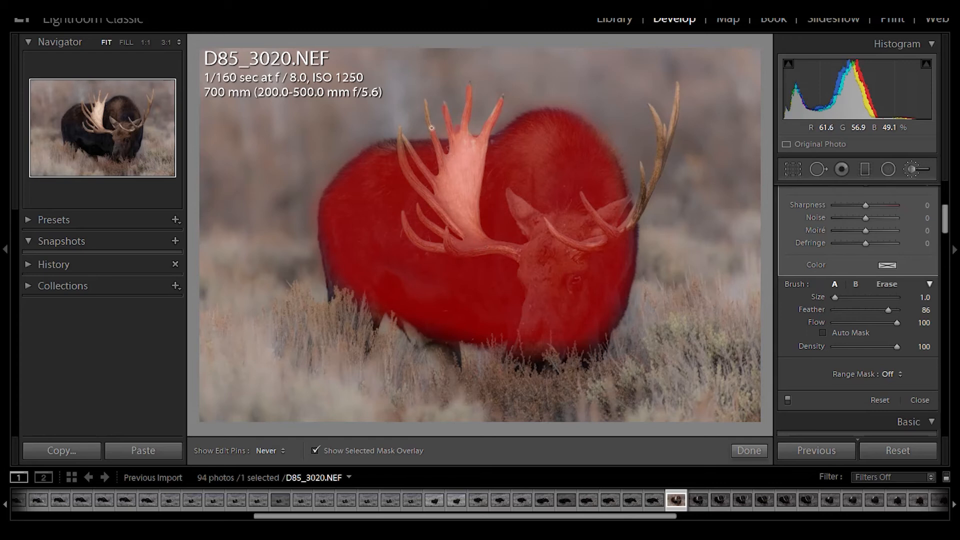
pyautogui.moveTo(636, 220); pyautogui.dragTo(640, 187)
pyautogui.press(']')
pyautogui.moveTo(655, 178)
pyautogui.mouseDown()
pyautogui.moveTo(663, 129)
pyautogui.moveTo(652, 111)
pyautogui.moveTo(669, 143)
pyautogui.moveTo(678, 91)
pyautogui.mouseUp()
pyautogui.press('h')
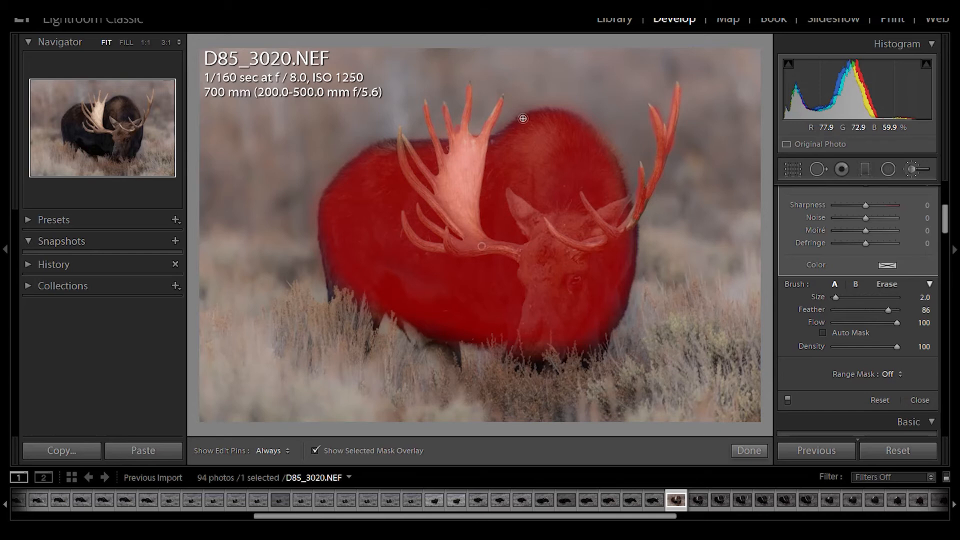
# Step: Refine the mask by erasing spill around the antlers and painting the remaining body edges with a 7.0 brush
pyautogui.press('alt')
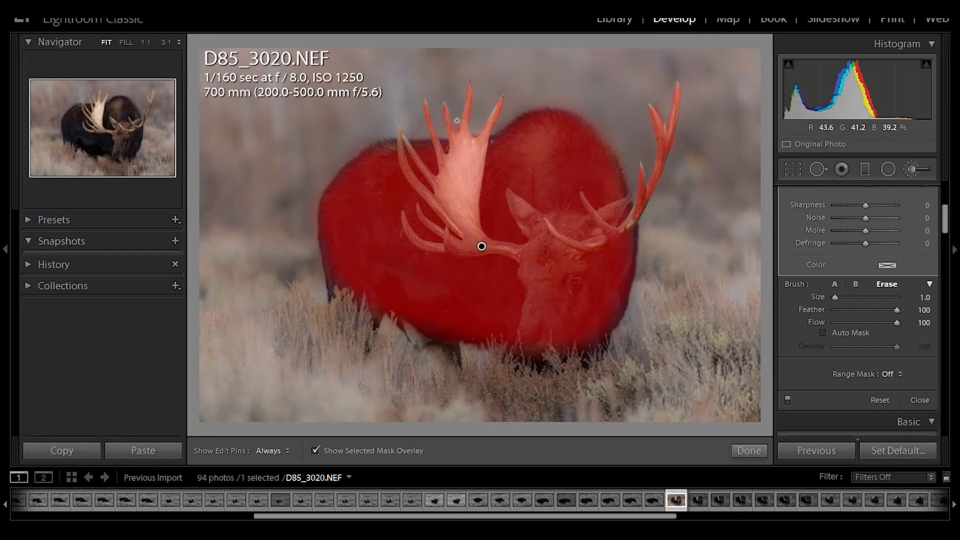
pyautogui.press('alt')
pyautogui.scroll(5, 527, 165)
pyautogui.moveTo(535, 159)
pyautogui.mouseDown()
pyautogui.moveTo(534, 186)
pyautogui.moveTo(544, 196)
pyautogui.moveTo(548, 182)
pyautogui.moveTo(536, 190)
pyautogui.moveTo(537, 158)
pyautogui.mouseUp()
pyautogui.scroll(4, 546, 180)
pyautogui.press('alt')
pyautogui.scroll(-9, 457, 127)
pyautogui.press('h')
pyautogui.scroll(-4, 395, 163)
pyautogui.press('h')
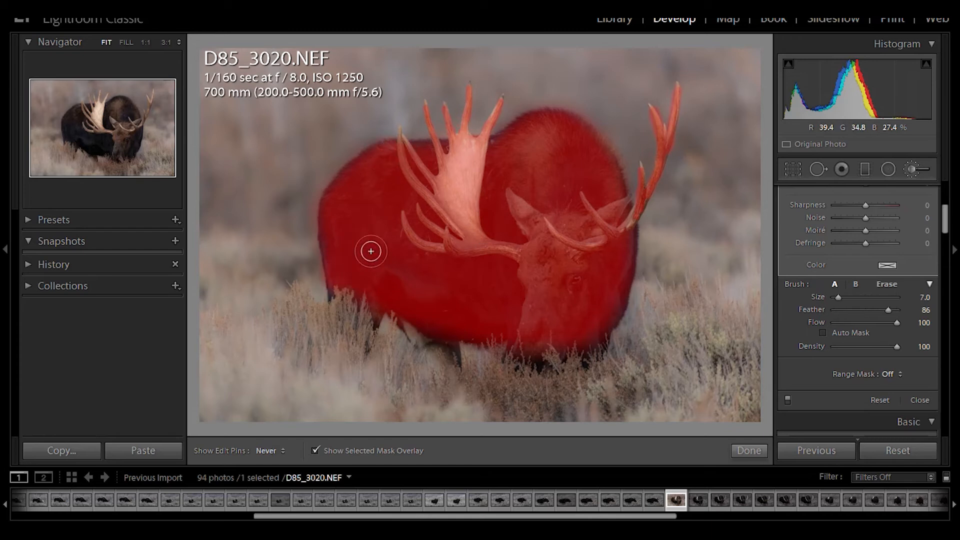
# Step: Hide the mask overlay, compare the brush's clarity at 0 and 70, keep it at 70 and finish the brush adjustment
pyautogui.press('h')
pyautogui.click(374, 448)
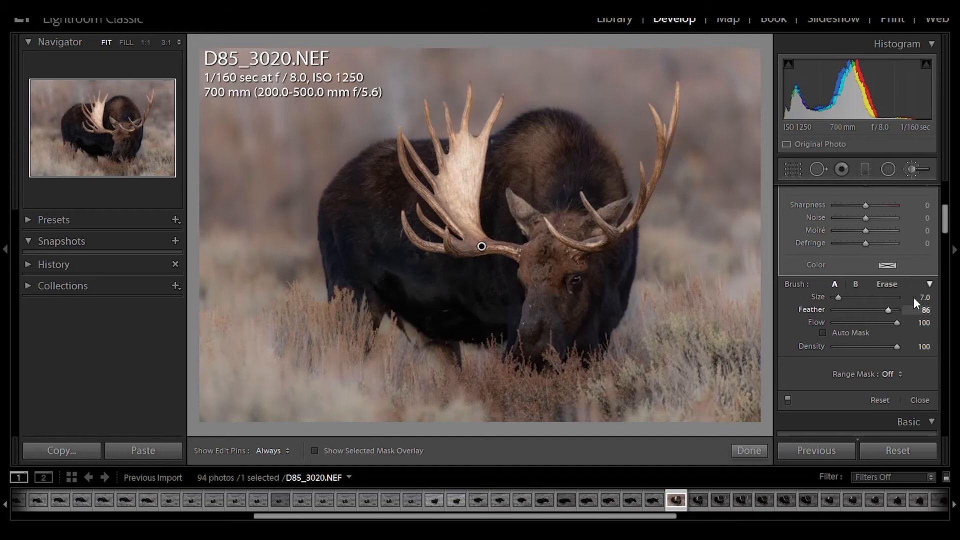
pyautogui.scroll(5, 943, 229)
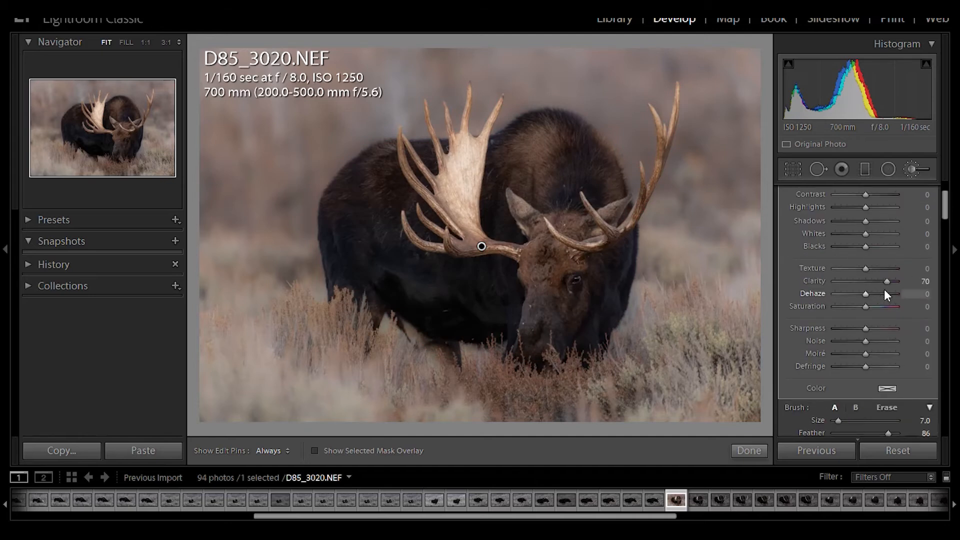
pyautogui.click(913, 284)
pyautogui.write('0')
pyautogui.press('Return')
pyautogui.moveTo(867, 281); pyautogui.dragTo(888, 282)
pyautogui.click(757, 450)
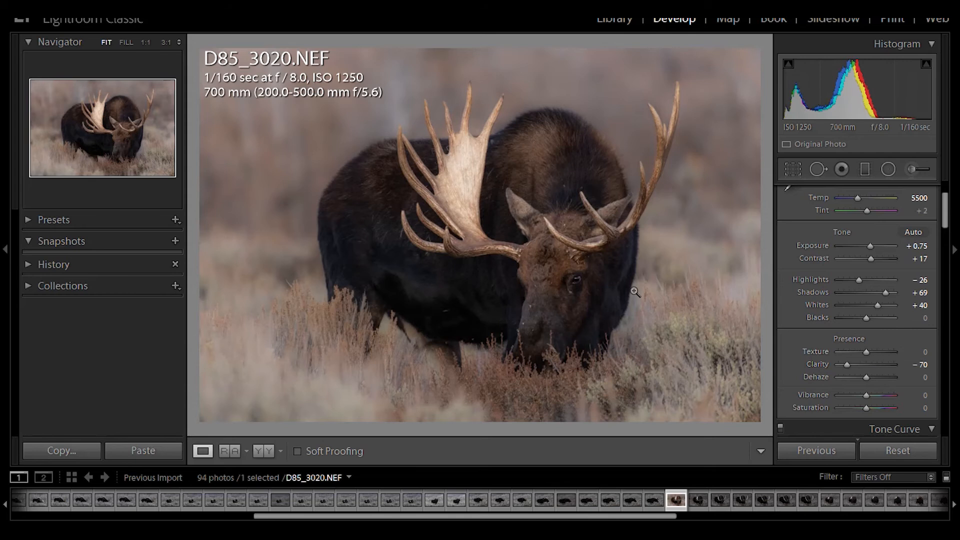
# Step: Try the global texture at +100 while viewing the moose's eye at 1:1, and compare it with 0 on the whole photo
pyautogui.click(574, 279)
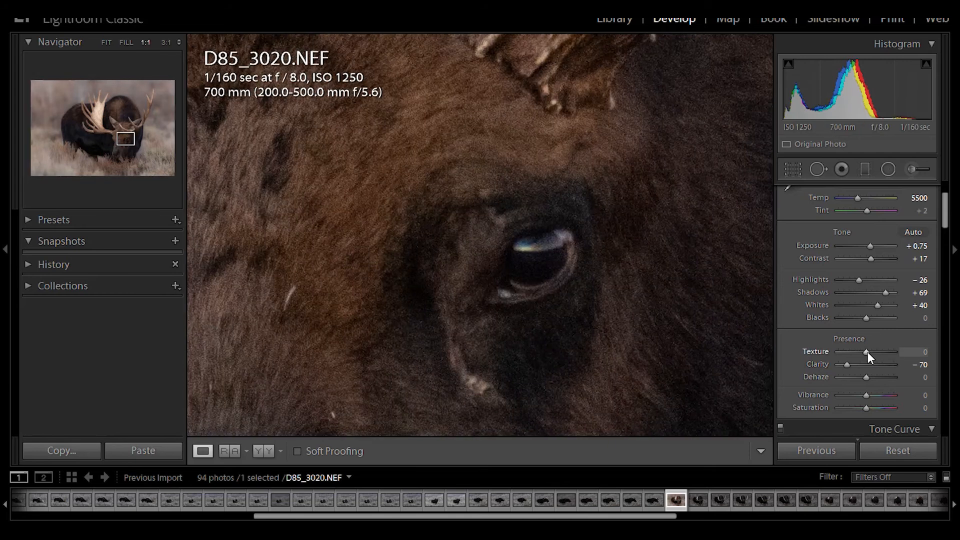
pyautogui.moveTo(868, 352); pyautogui.dragTo(884, 352)
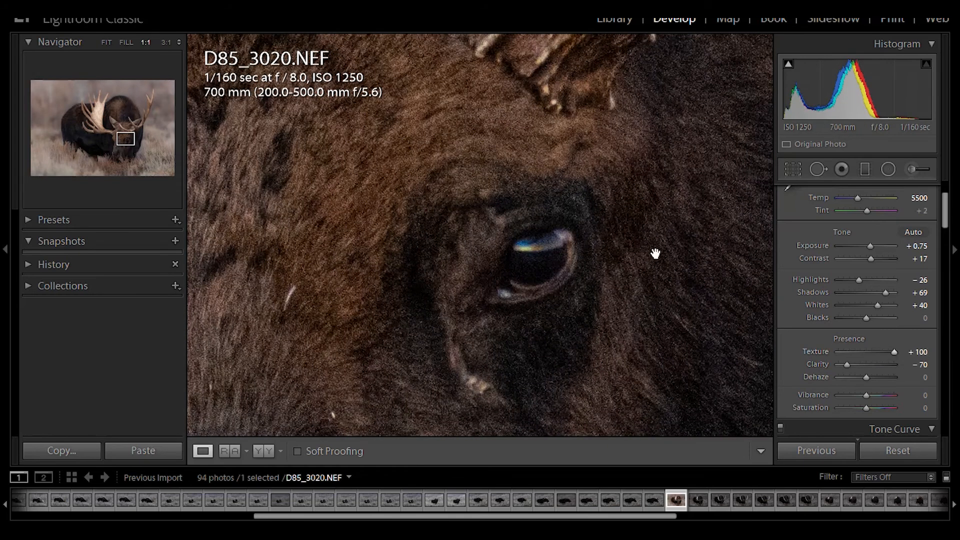
pyautogui.click(594, 236)
pyautogui.click(896, 358)
pyautogui.write('0')
pyautogui.press('Return')
pyautogui.click(924, 352)
pyautogui.write('100')
pyautogui.press('Return')
# Step: Soften the whole photo by setting the global texture to -50
pyautogui.moveTo(900, 357); pyautogui.dragTo(864, 350)
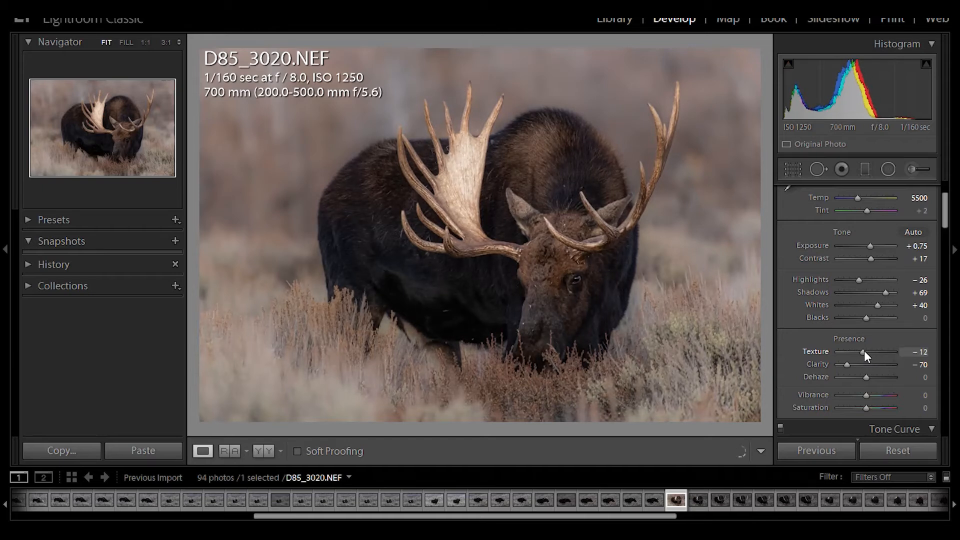
pyautogui.click(919, 352)
pyautogui.write('-5')
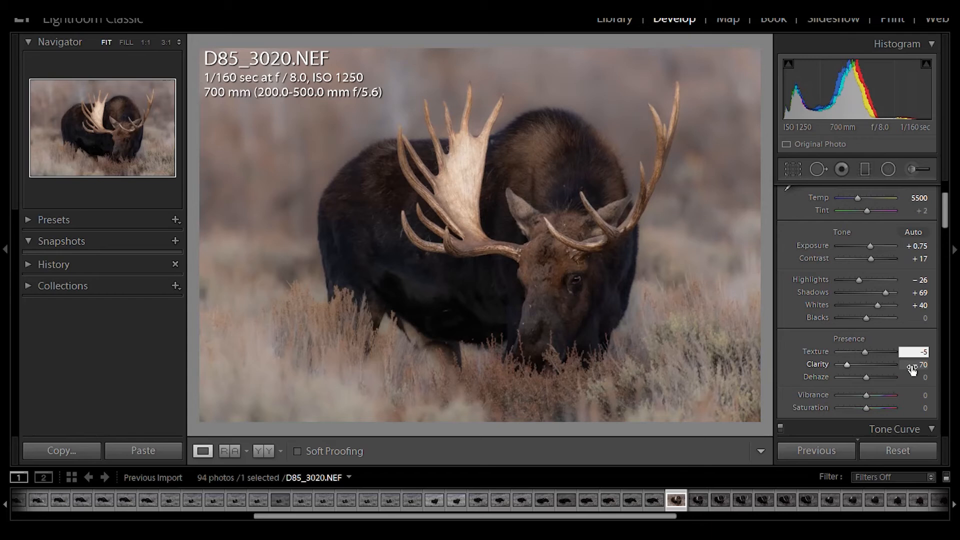
pyautogui.write('0')
pyautogui.press('Return')
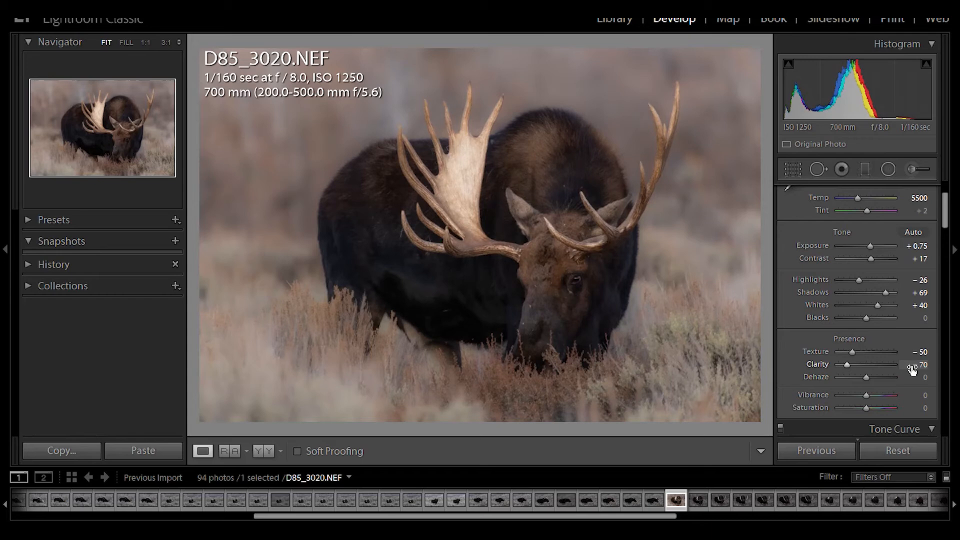
# Step: Reopen the moose's brush adjustment, check its mask overlay, set its texture to 50 and close the adjustment brush
pyautogui.click(914, 169)
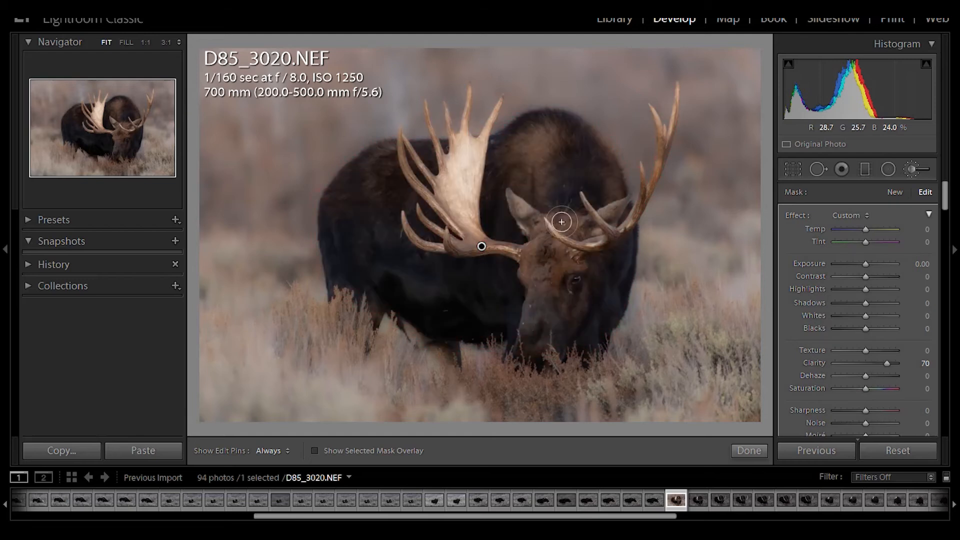
pyautogui.click(364, 452)
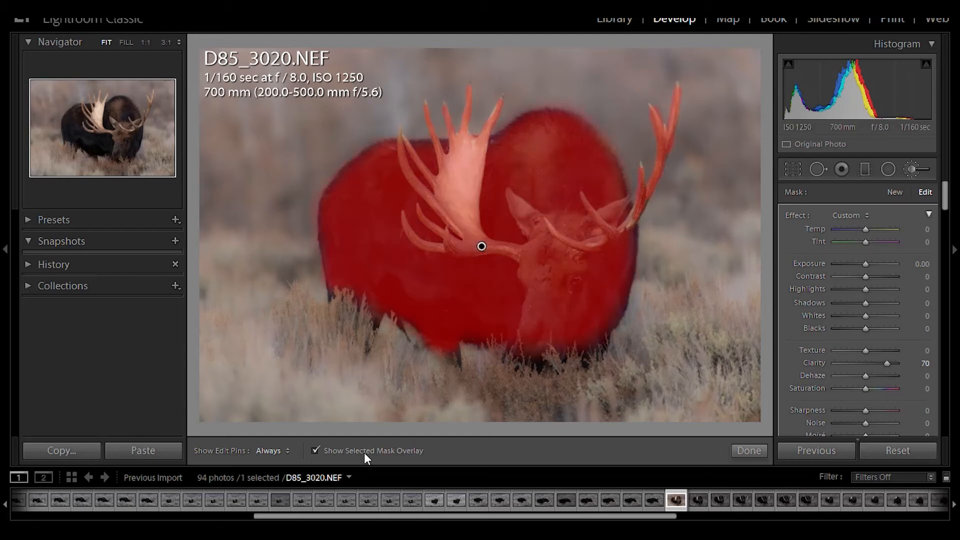
pyautogui.write('50')
pyautogui.press('Return')
pyautogui.click(373, 448)
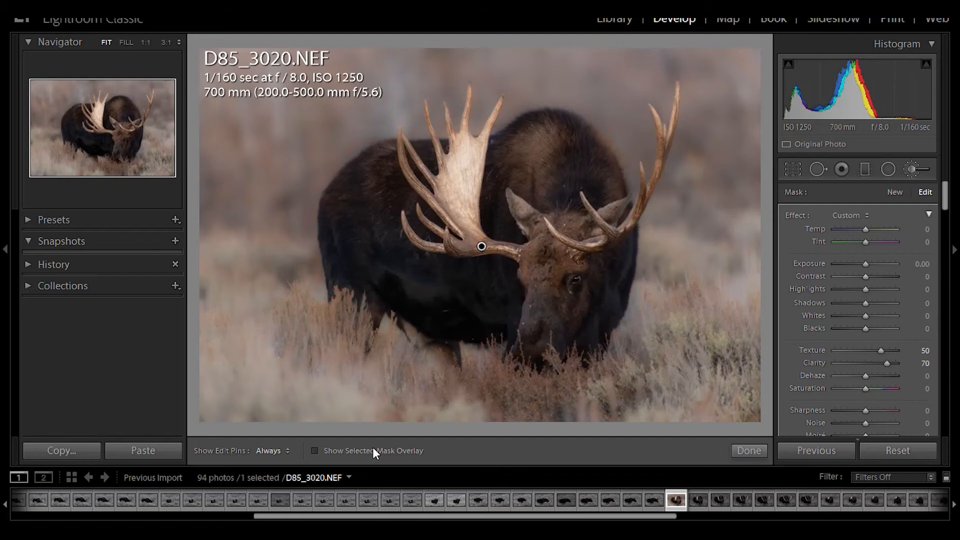
pyautogui.press('k')
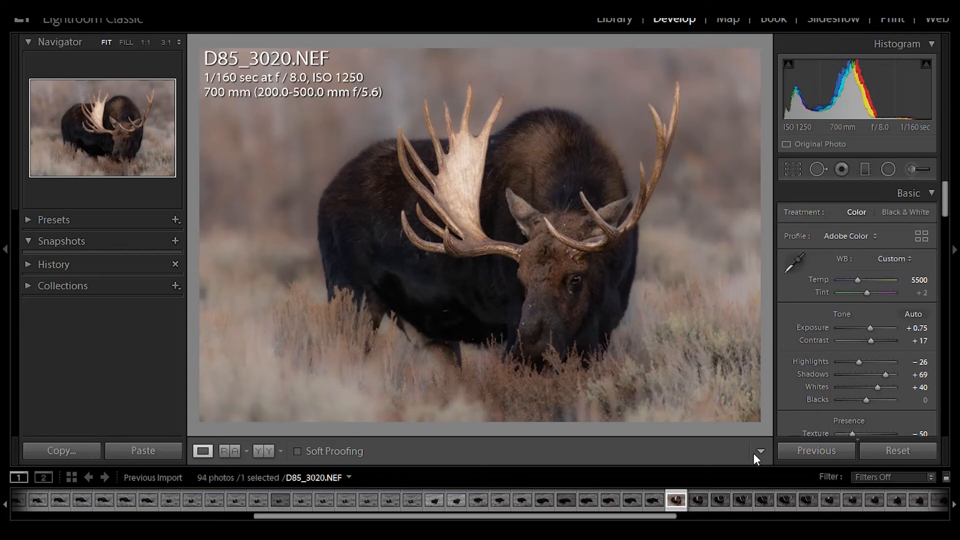
# Step: Try brightening the photo by raising points on the RGB point curve, undo it and return to the region curve
pyautogui.moveTo(944, 197); pyautogui.dragTo(956, 249)
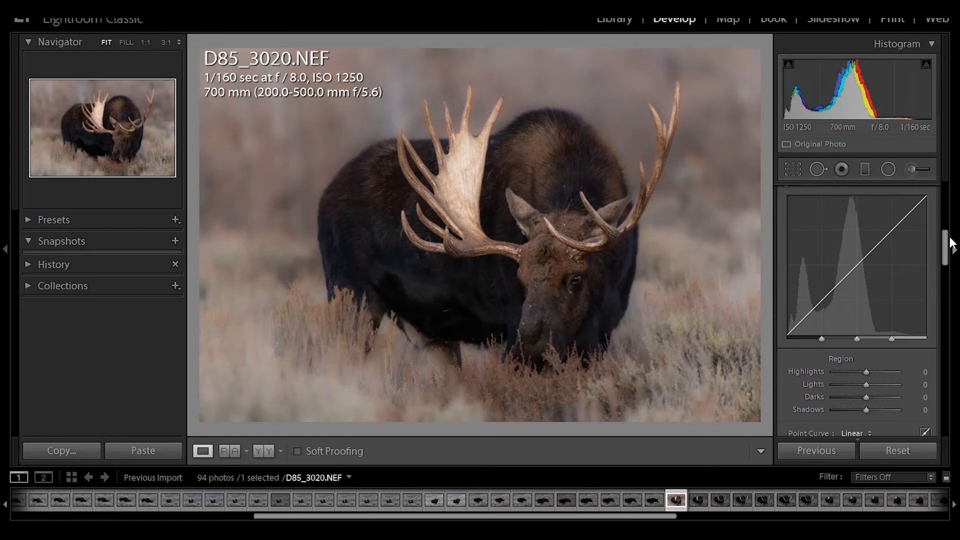
pyautogui.moveTo(949, 240); pyautogui.dragTo(951, 251)
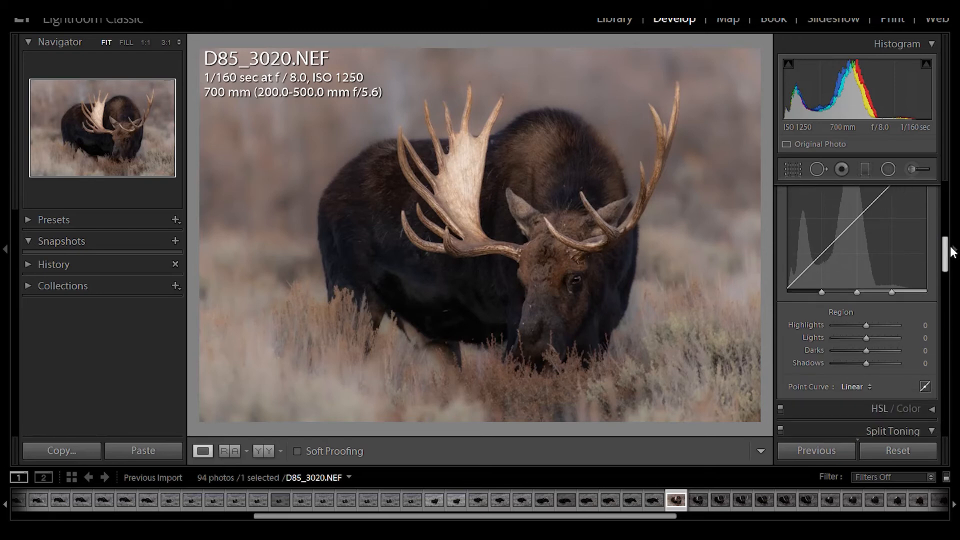
pyautogui.click(925, 386)
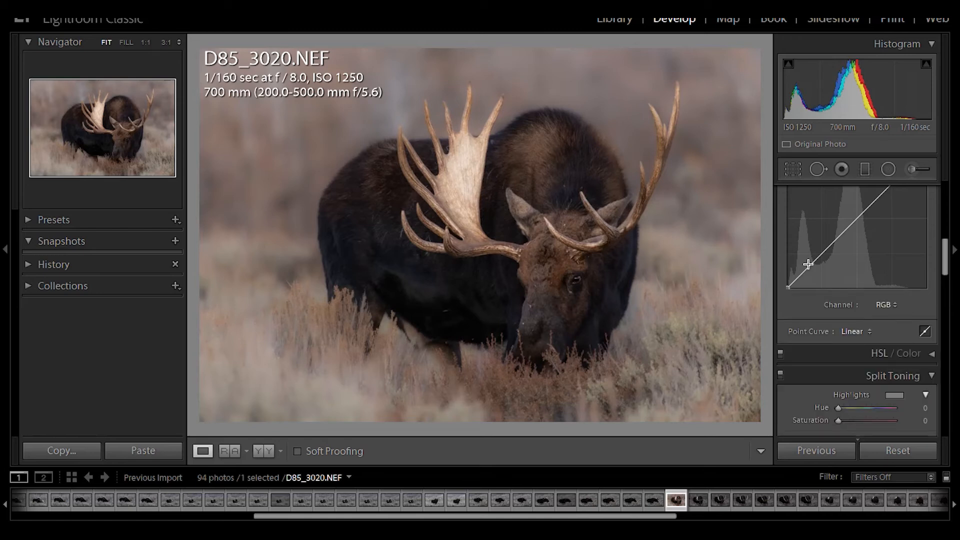
pyautogui.moveTo(805, 267); pyautogui.dragTo(806, 259)
pyautogui.moveTo(851, 218); pyautogui.dragTo(859, 196)
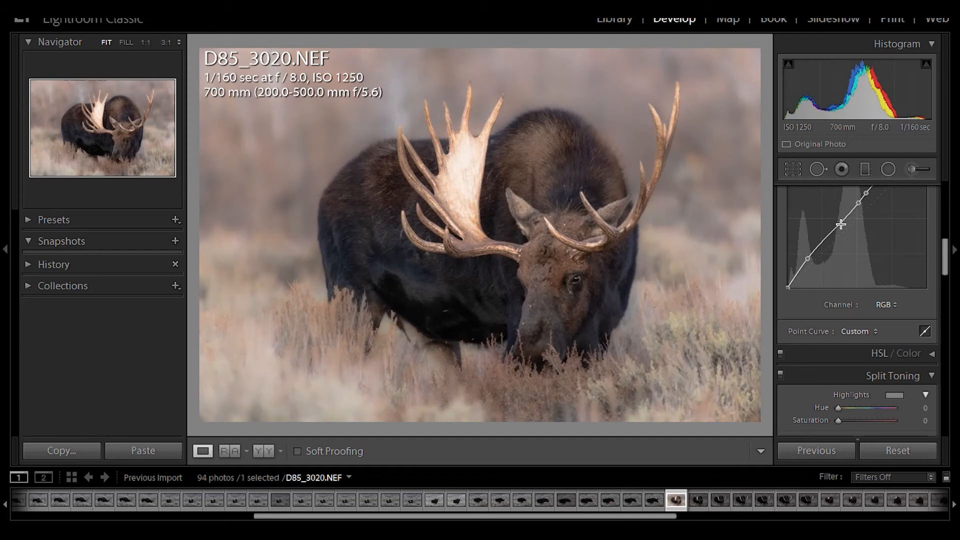
pyautogui.hotkey('ctrl', 'z')
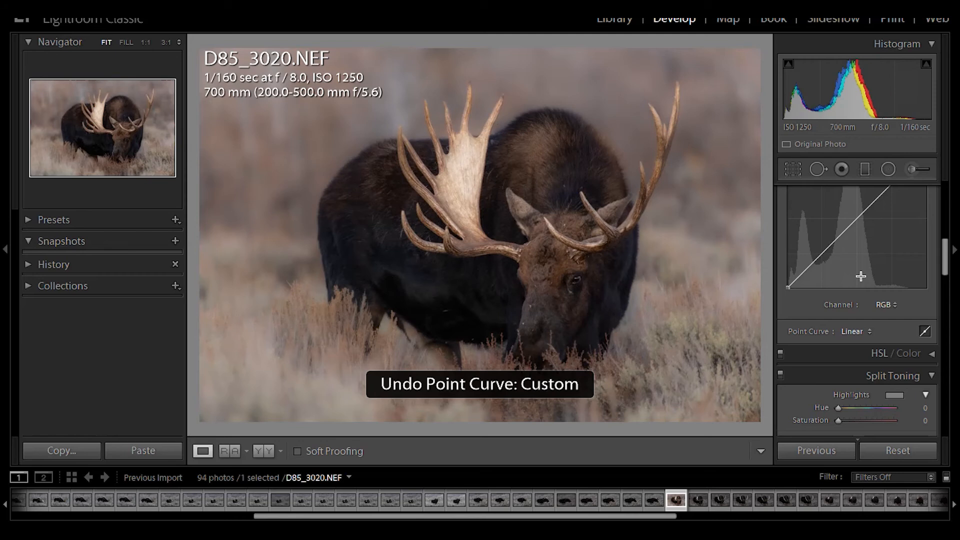
pyautogui.click(924, 331)
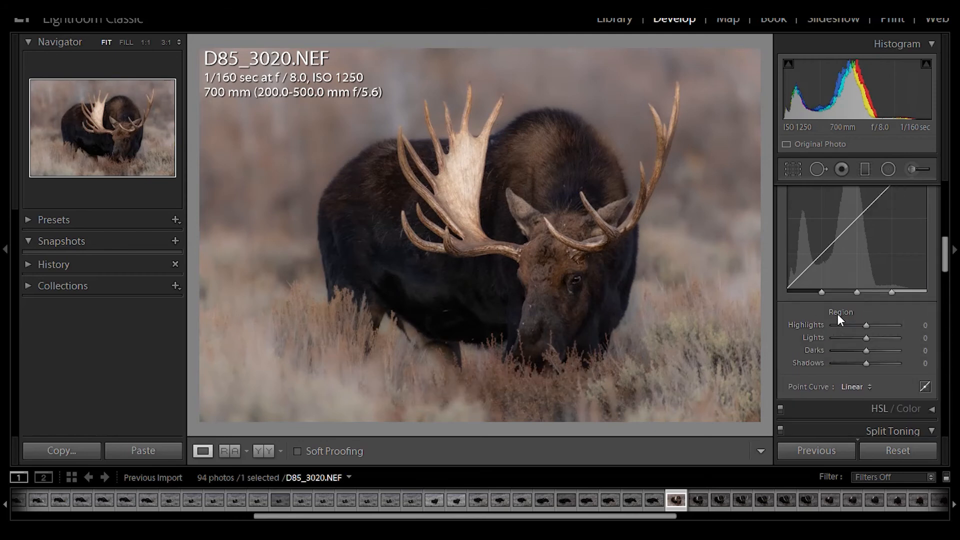
# Step: Try lowering the tone curve's highlights and raising its lights, resetting each to 0
pyautogui.moveTo(865, 326); pyautogui.dragTo(839, 325)
pyautogui.doubleClick(876, 324)
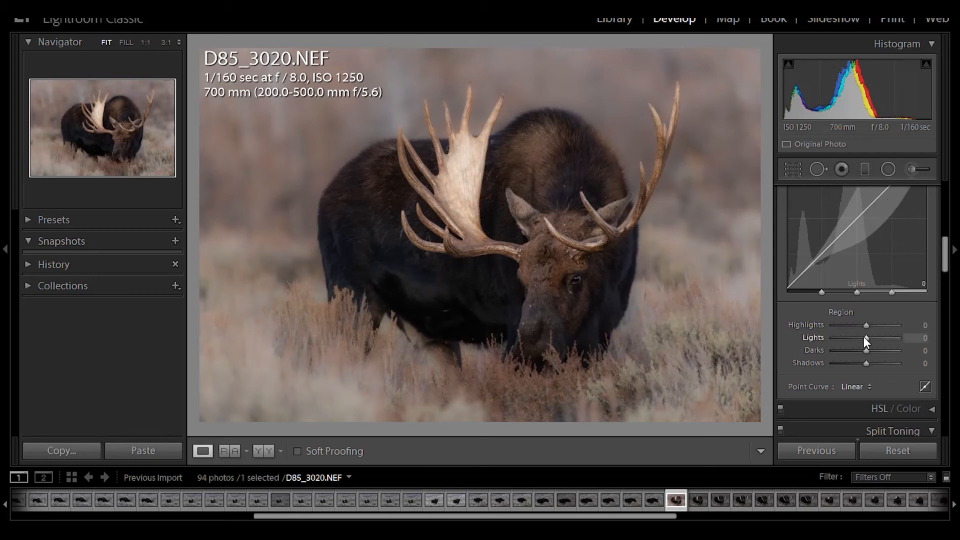
pyautogui.moveTo(866, 338); pyautogui.dragTo(913, 340)
pyautogui.click(918, 338)
pyautogui.write('0')
pyautogui.press('Return')
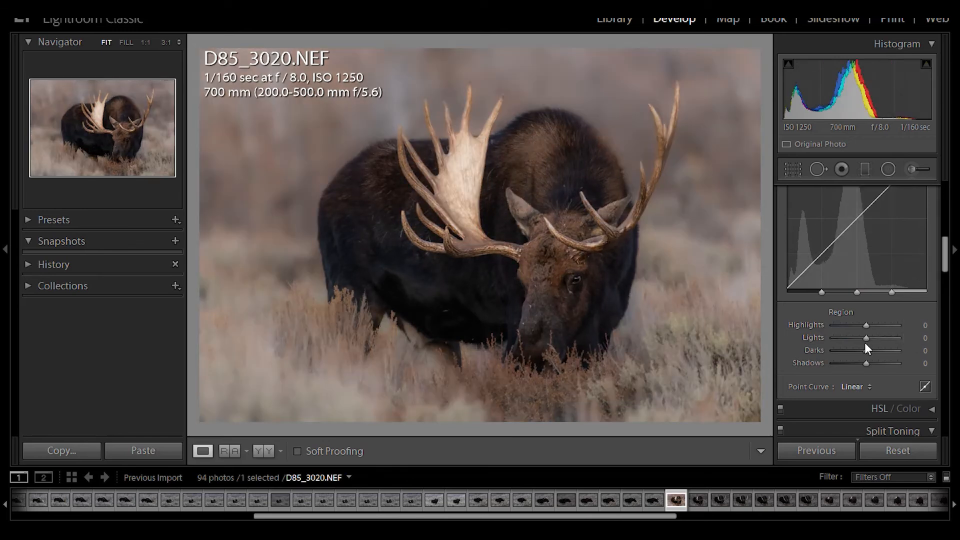
# Step: Brighten the midtones with the tone curve by setting Lights to +20 and Darks to +7
pyautogui.moveTo(866, 338)
pyautogui.mouseDown()
pyautogui.moveTo(874, 337)
pyautogui.moveTo(868, 349)
pyautogui.mouseUp()
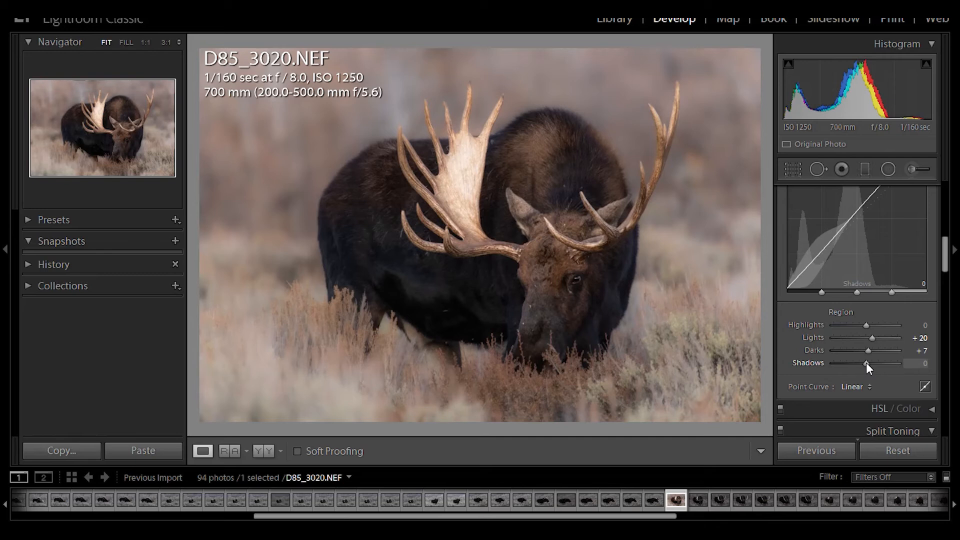
# Step: Try the tone curve's shadows at +100, -100 and +9, and reset them to 0
pyautogui.moveTo(865, 362); pyautogui.dragTo(902, 367)
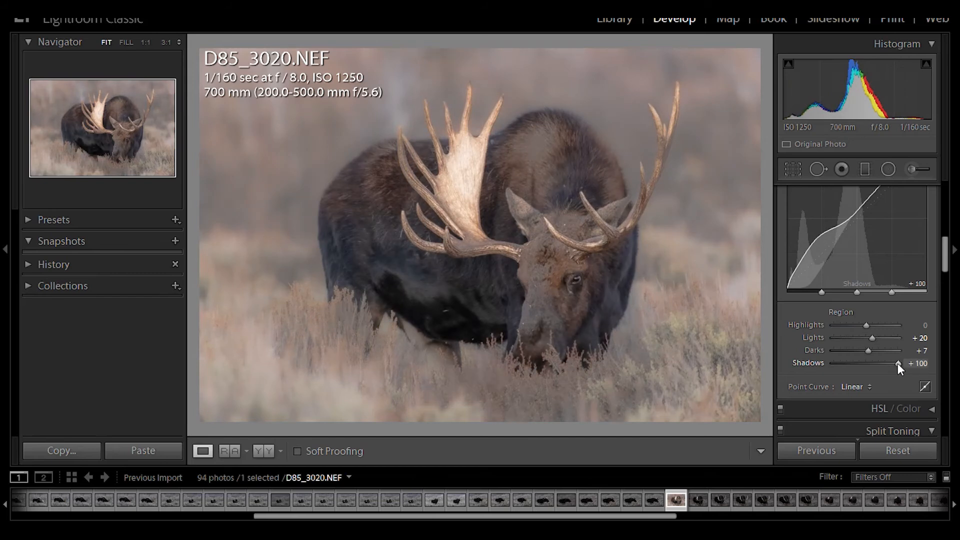
pyautogui.moveTo(898, 362); pyautogui.dragTo(754, 357)
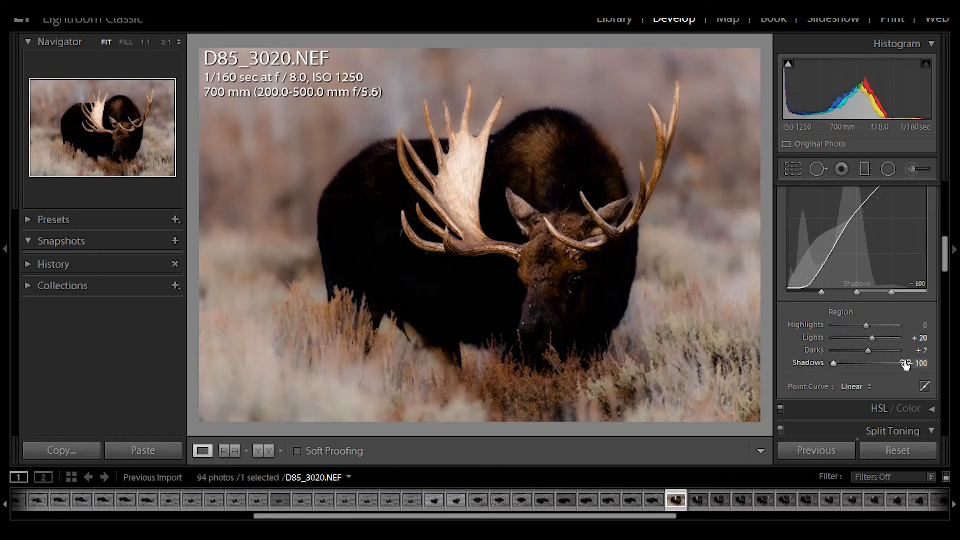
pyautogui.hotkey('ctrl', 'z')
pyautogui.click(866, 363)
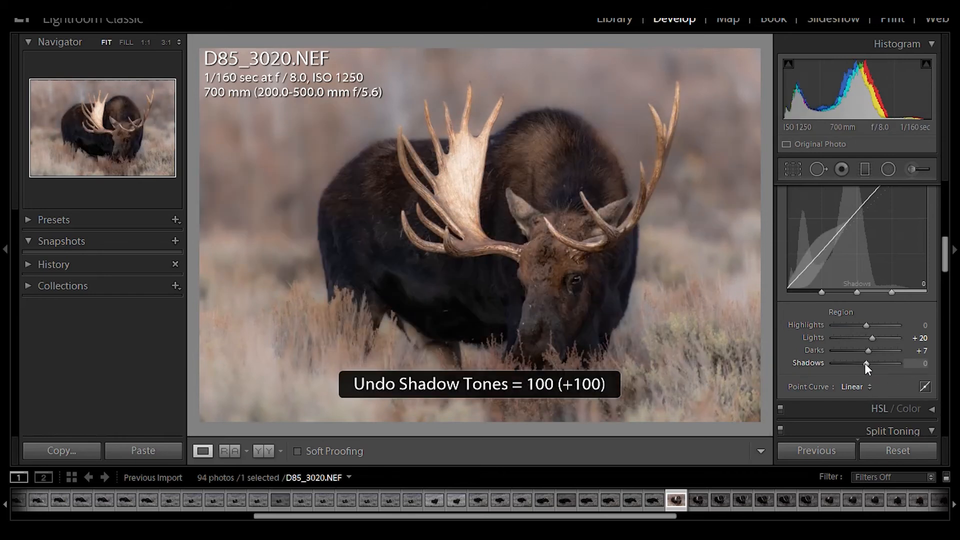
pyautogui.moveTo(868, 363); pyautogui.dragTo(868, 361)
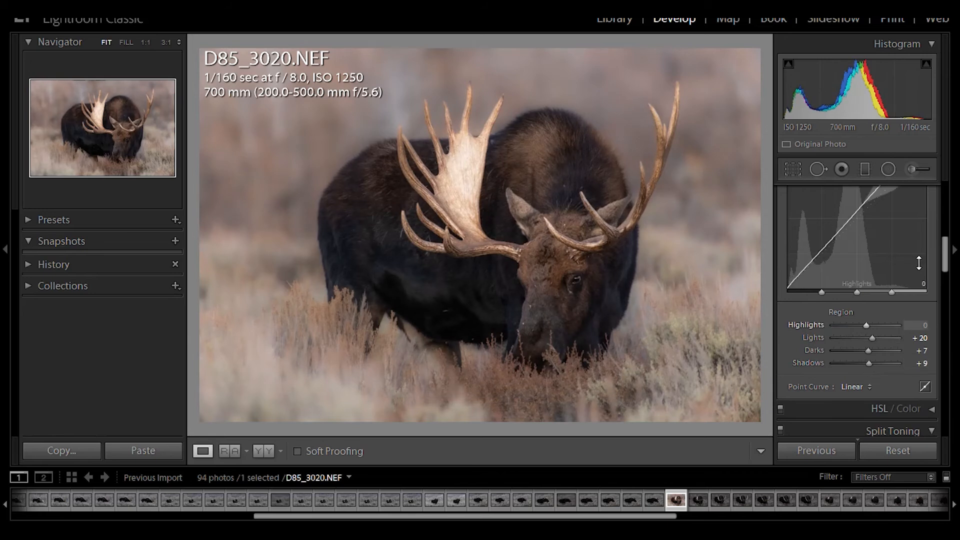
pyautogui.doubleClick(868, 363)
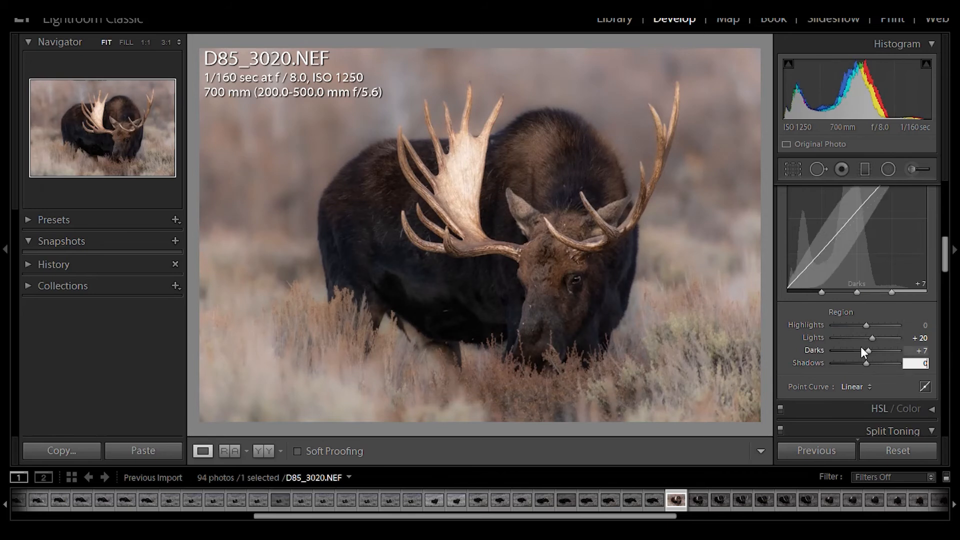
# Step: Add split toning with highlights at hue 248, saturation 9 and shadows at hue 25, saturation 4
pyautogui.moveTo(946, 262); pyautogui.dragTo(945, 291)
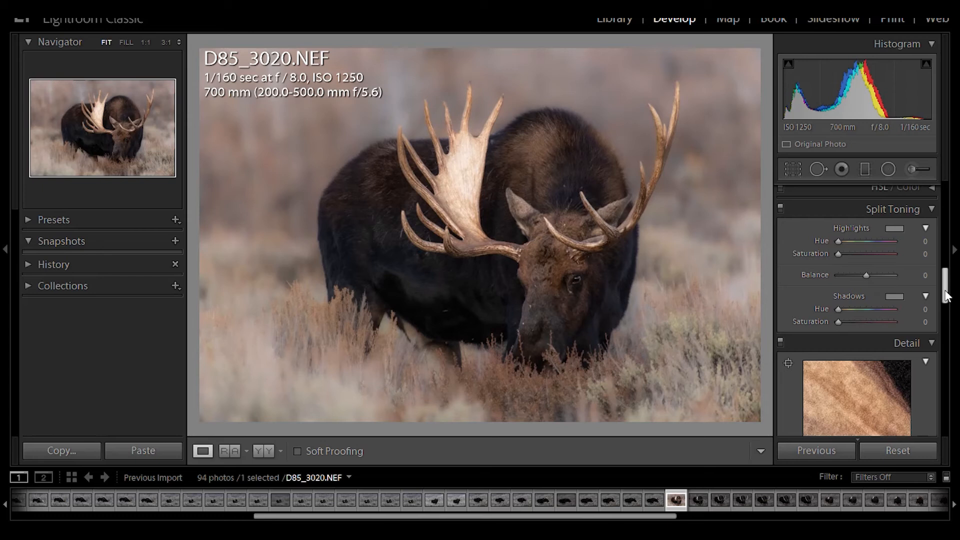
pyautogui.click(895, 227)
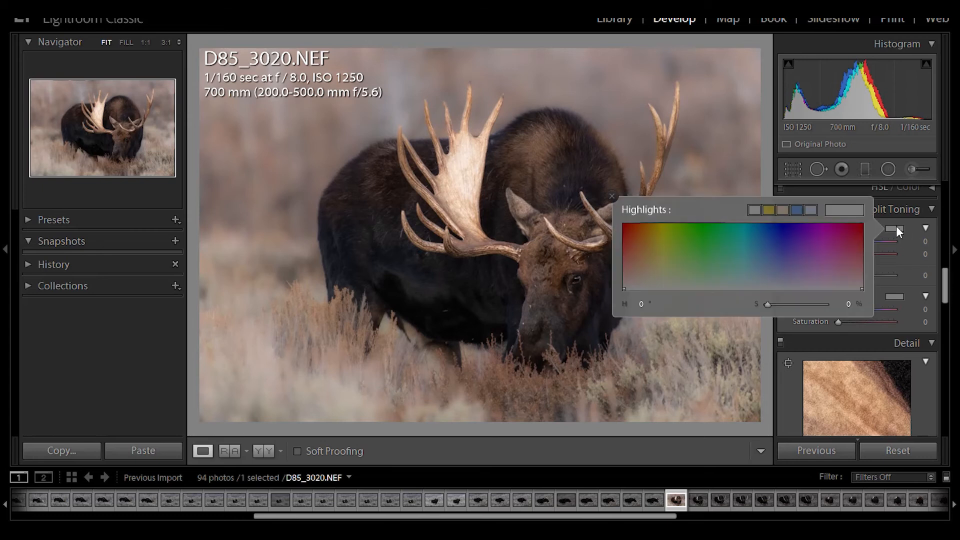
pyautogui.click(772, 287)
pyautogui.moveTo(772, 288)
pyautogui.mouseDown()
pyautogui.moveTo(780, 273)
pyautogui.moveTo(625, 230)
pyautogui.moveTo(814, 229)
pyautogui.moveTo(782, 274)
pyautogui.moveTo(782, 290)
pyautogui.moveTo(787, 284)
pyautogui.mouseUp()
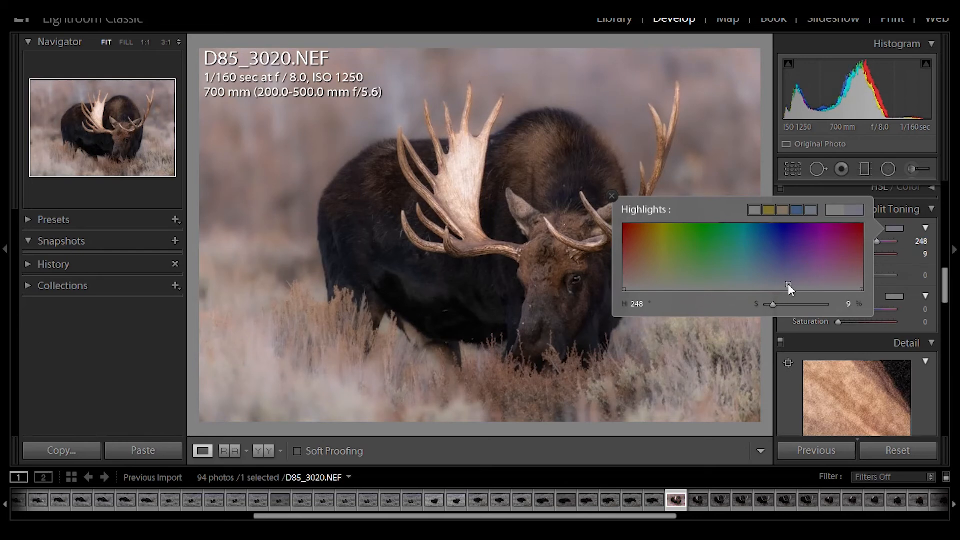
pyautogui.click(611, 195)
pyautogui.click(893, 297)
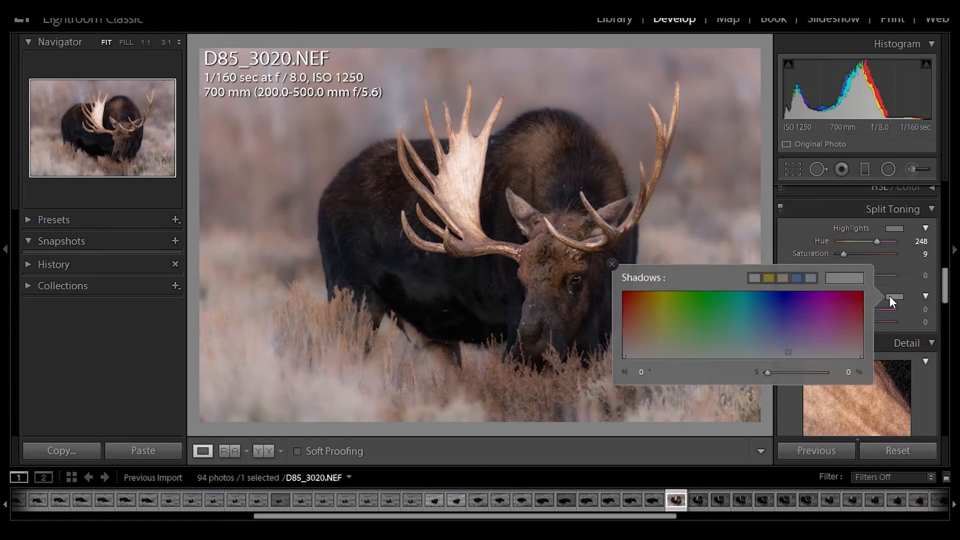
pyautogui.moveTo(638, 349)
pyautogui.mouseDown()
pyautogui.moveTo(635, 325)
pyautogui.moveTo(753, 326)
pyautogui.moveTo(639, 354)
pyautogui.mouseUp()
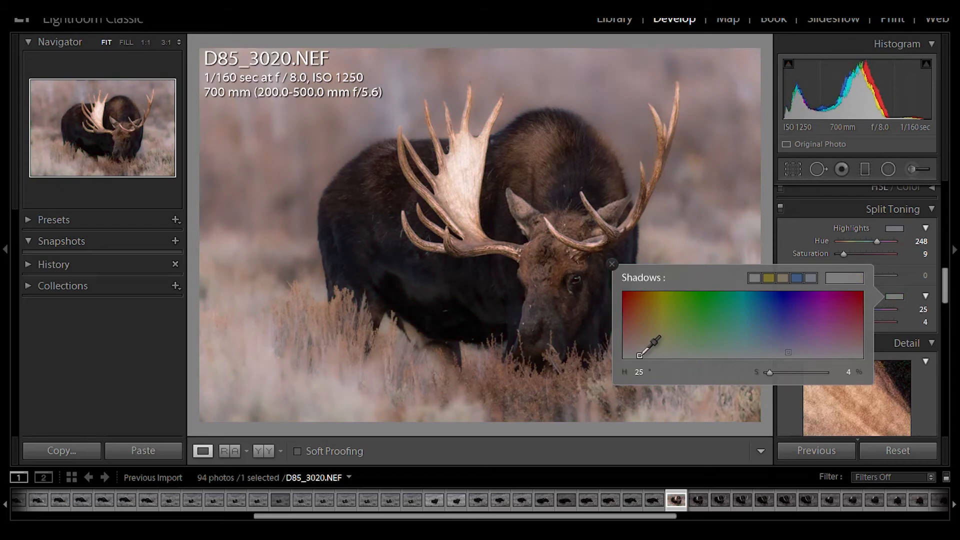
pyautogui.click(611, 264)
# Step: Compare the photo with the split toning switched off and on
pyautogui.click(781, 210)
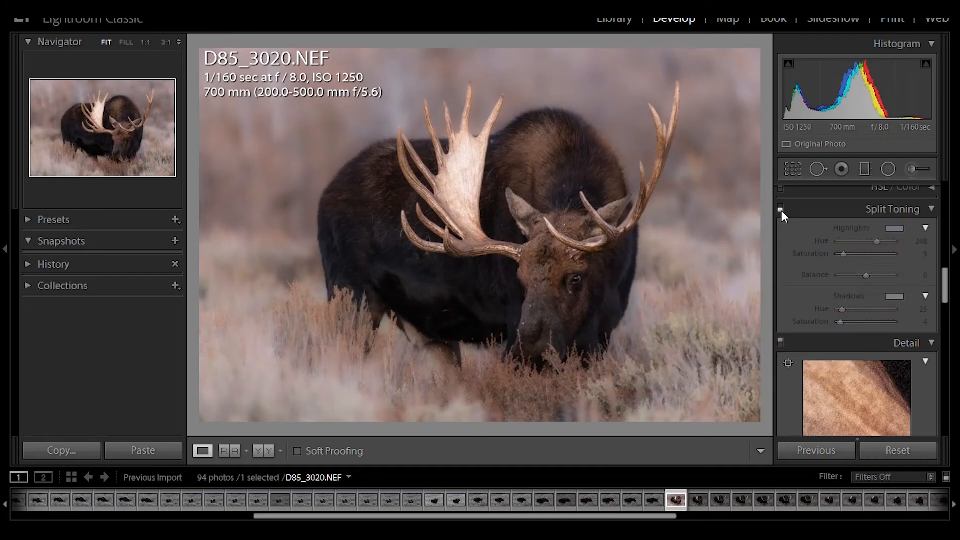
pyautogui.click(781, 210)
pyautogui.click(781, 210)
pyautogui.click(781, 210)
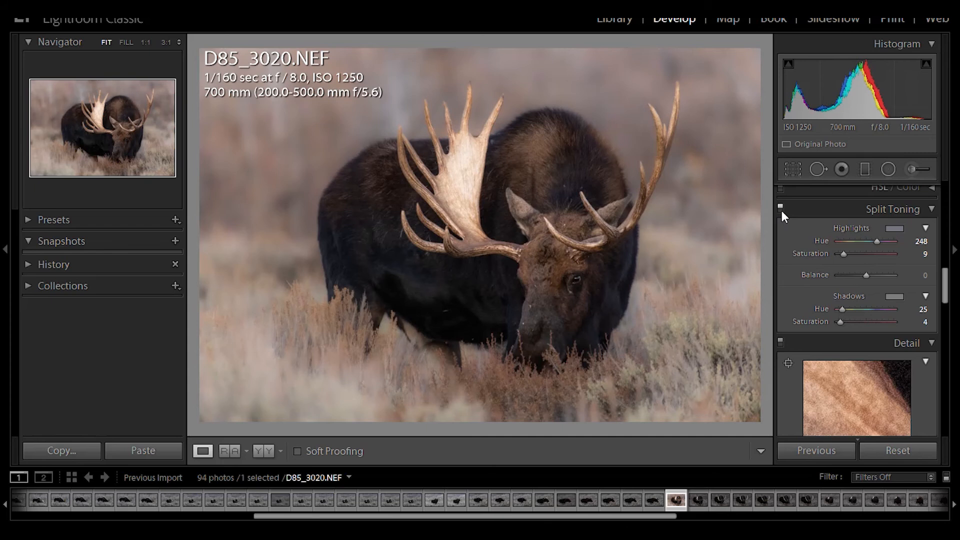
# Step: Reduce the split toning highlights to hue 244, saturation 4 and compare the photo with and without the toning
pyautogui.click(894, 297)
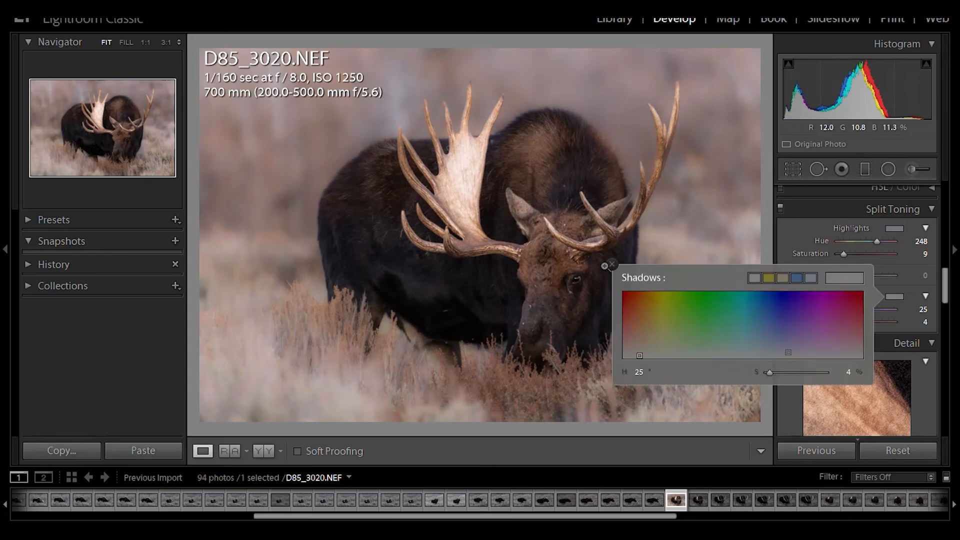
pyautogui.click(886, 233)
pyautogui.click(894, 228)
pyautogui.moveTo(789, 284); pyautogui.dragTo(785, 287)
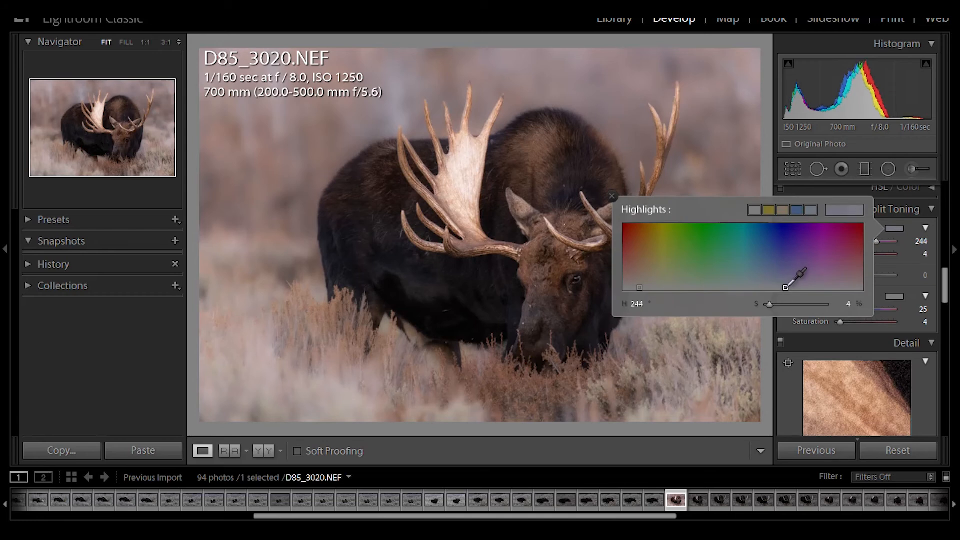
pyautogui.click(612, 196)
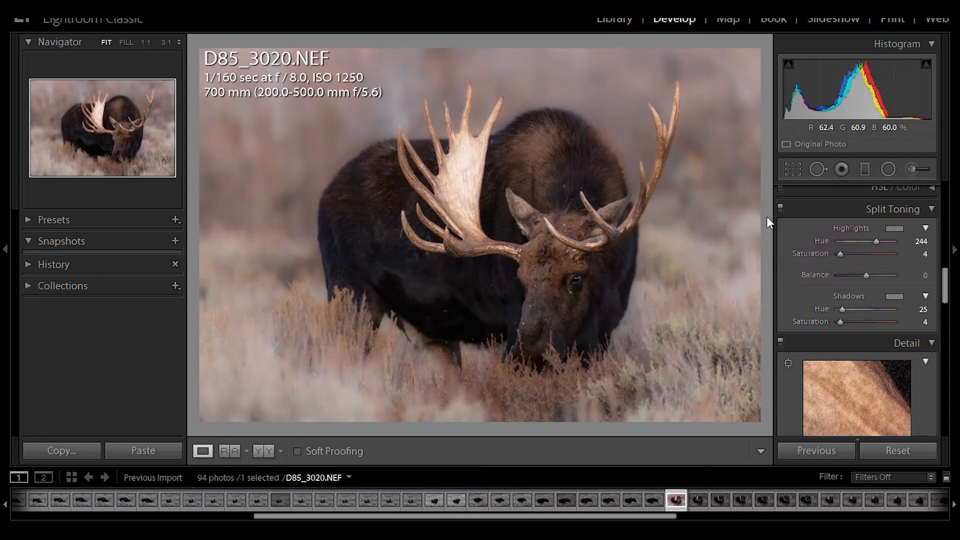
pyautogui.click(780, 208)
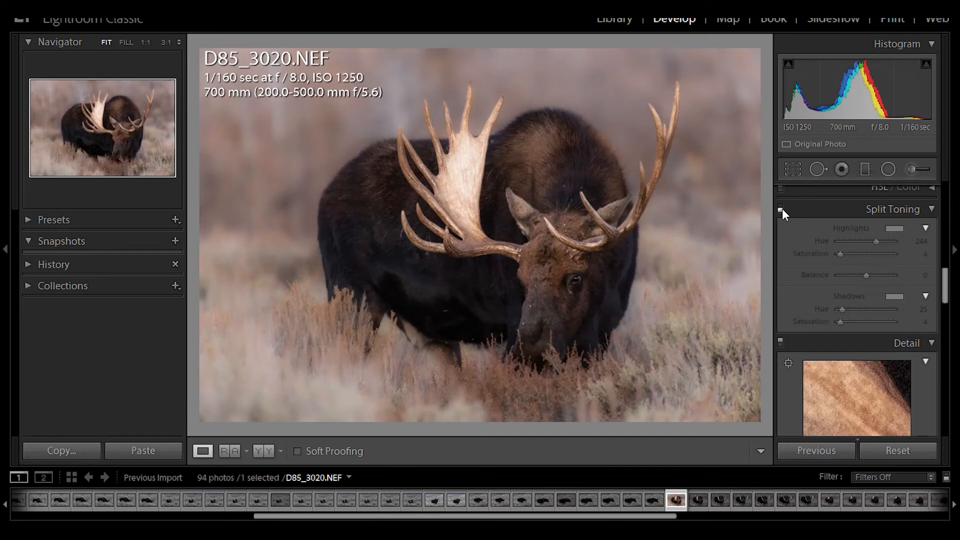
pyautogui.click(781, 209)
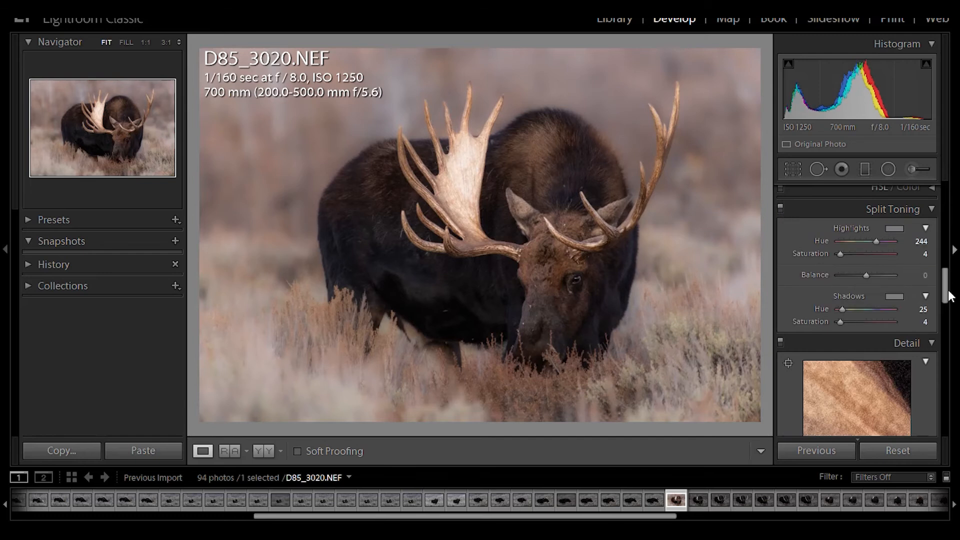
# Step: Set the sharpening amount to 4 and masking to 67, using the edge mask preview to judge the masking
pyautogui.scroll(-4, 948, 296)
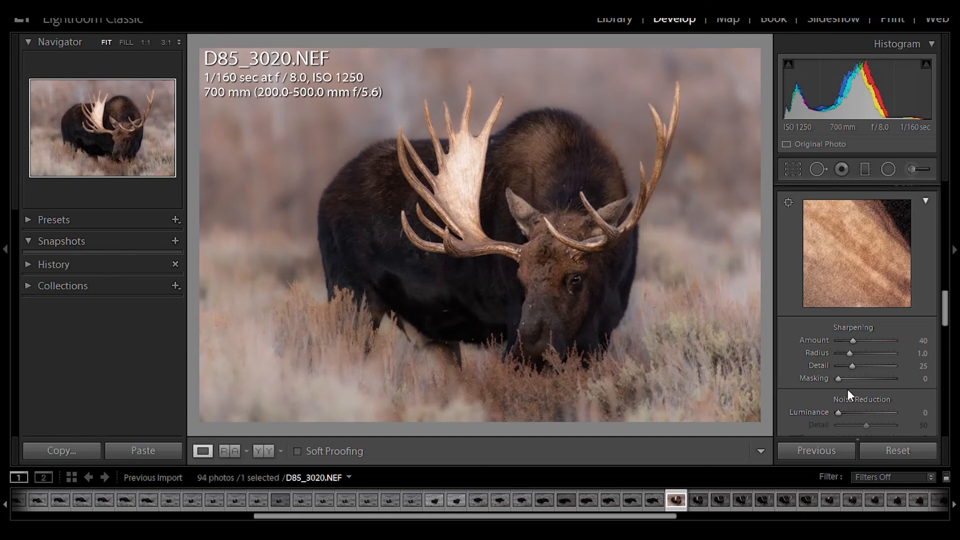
pyautogui.press('alt')
pyautogui.moveTo(853, 339); pyautogui.dragTo(840, 339)
pyautogui.press('alt')
pyautogui.moveTo(836, 379); pyautogui.dragTo(874, 383)
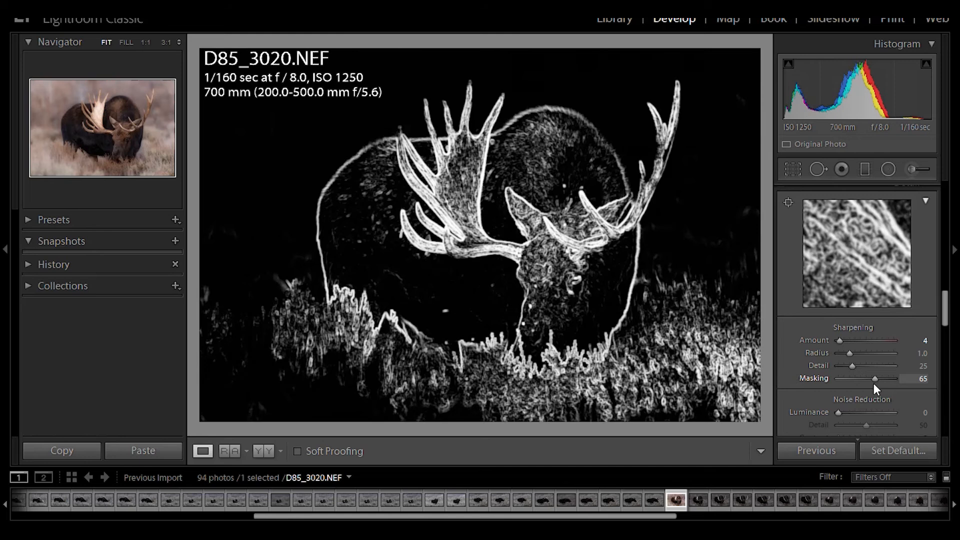
pyautogui.moveTo(874, 383); pyautogui.dragTo(874, 383)
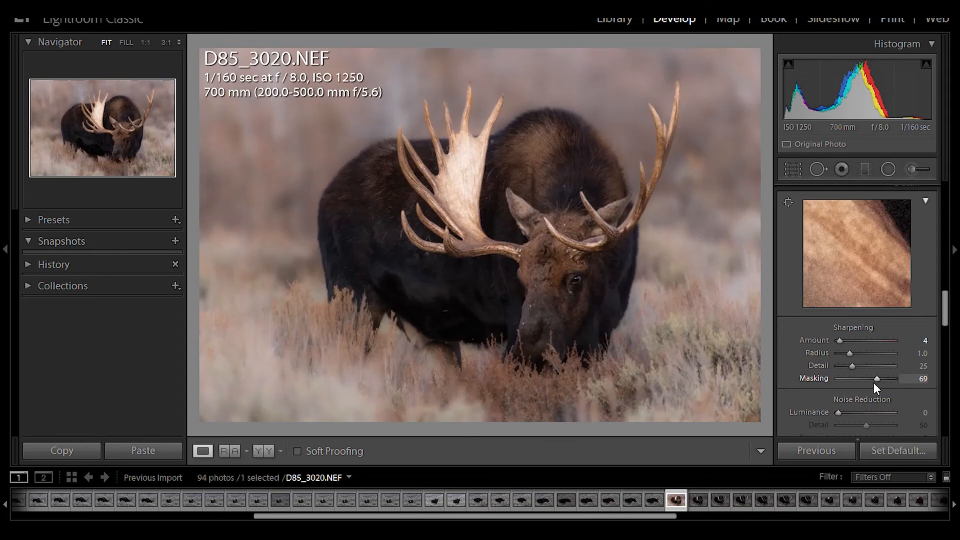
pyautogui.keyDown('alt'); pyautogui.click(877, 380); pyautogui.keyUp('alt')
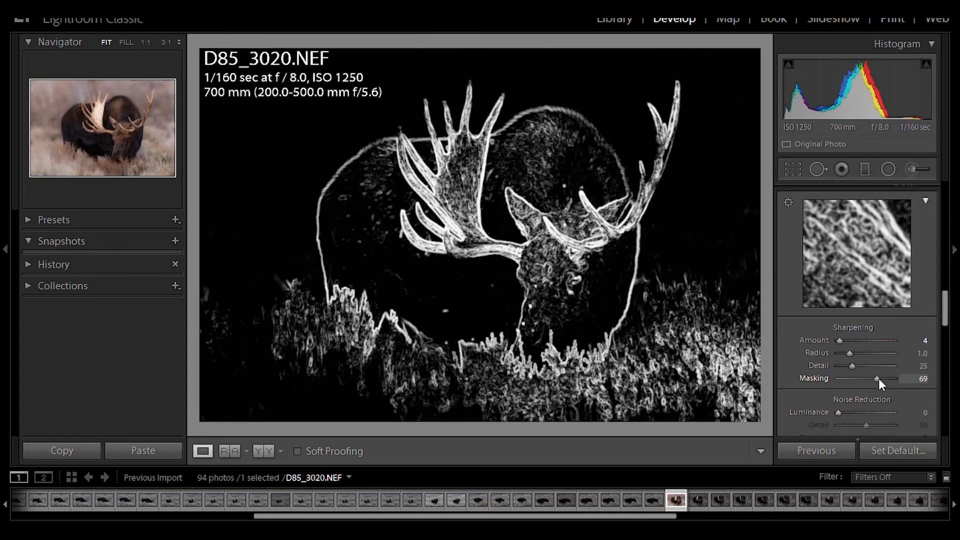
pyautogui.moveTo(878, 379); pyautogui.dragTo(876, 380)
# Step: Try sharpening at an amount of 109 on a 1:1 view of the antler, comparing the detail adjustments off and on
pyautogui.moveTo(582, 206); pyautogui.dragTo(557, 190)
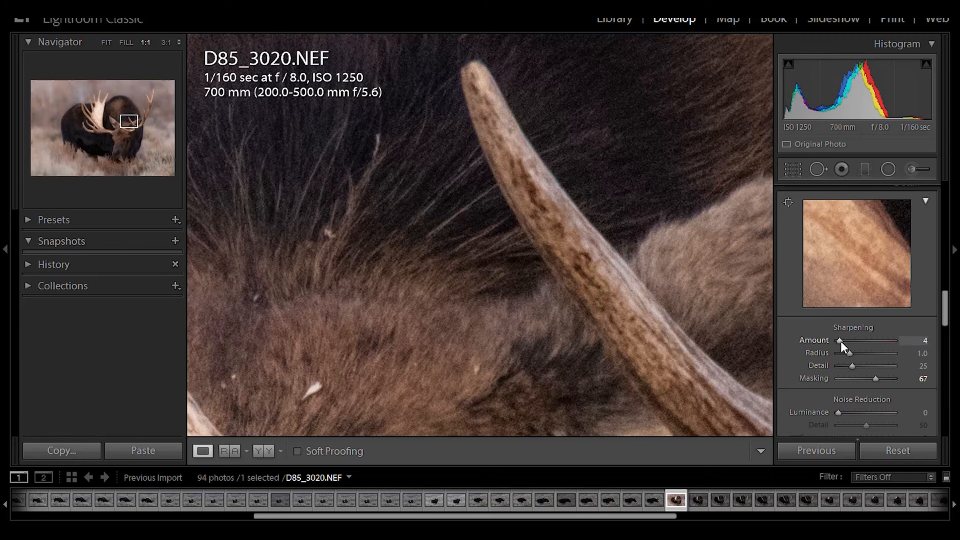
pyautogui.moveTo(841, 341); pyautogui.dragTo(880, 350)
pyautogui.scroll(3, 946, 320)
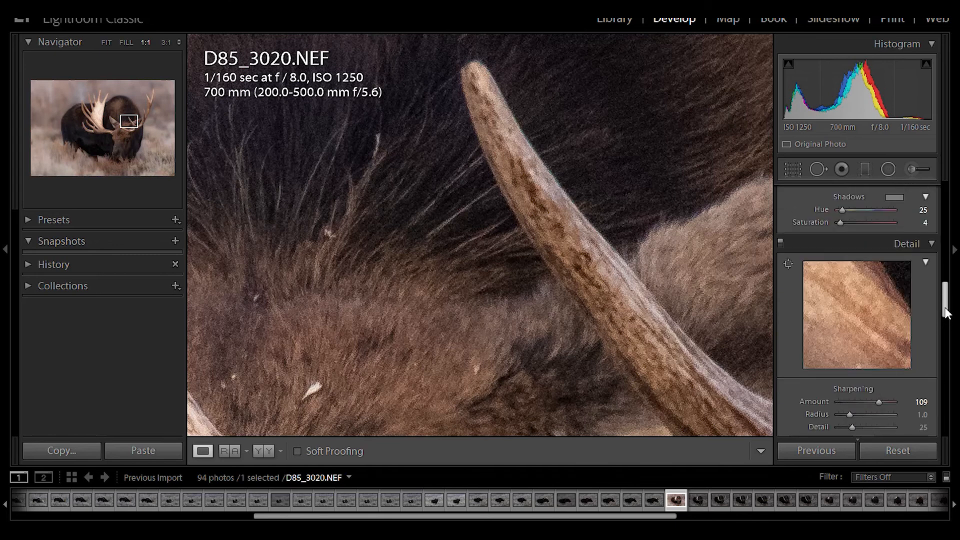
pyautogui.click(781, 248)
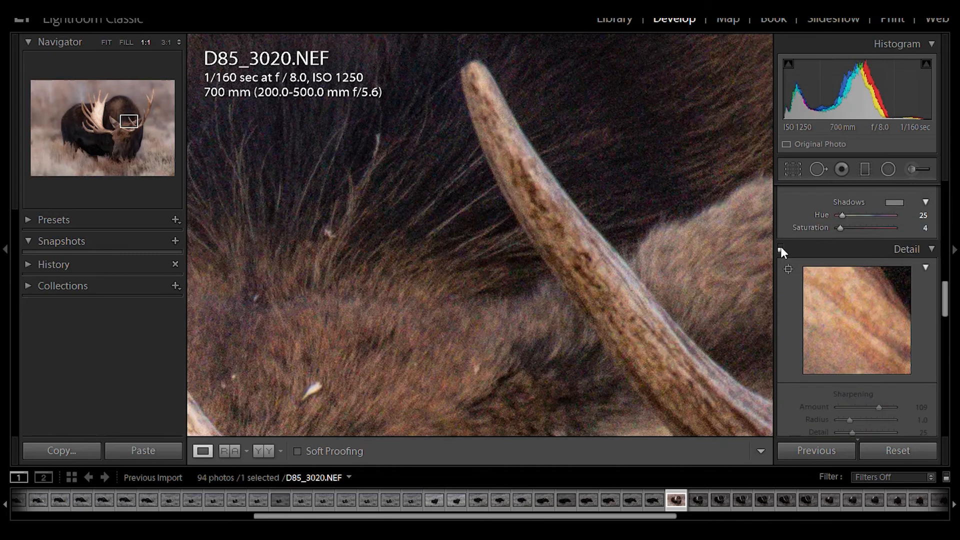
pyautogui.click(781, 247)
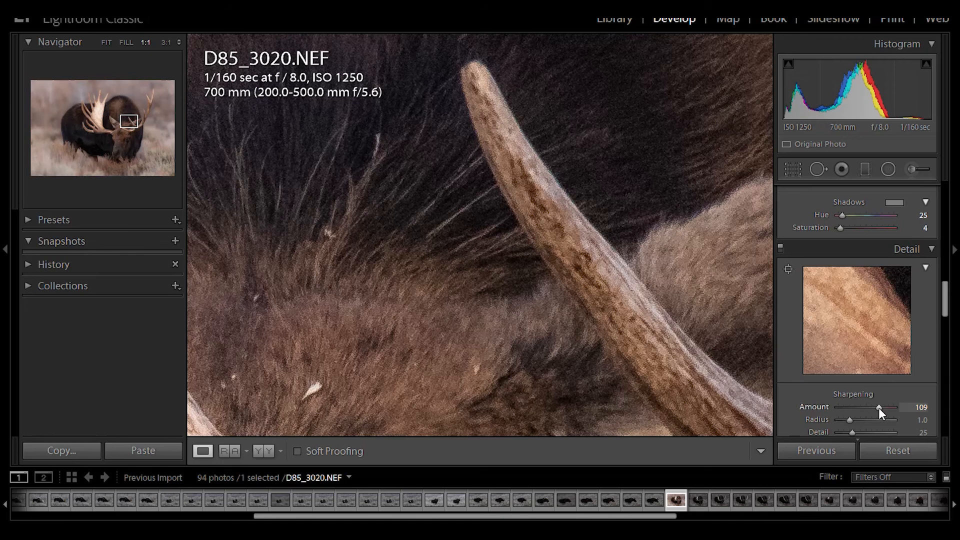
# Step: Set the sharpening amount to 75 and compare the detail adjustments off and on, both close up and at full view
pyautogui.moveTo(878, 408); pyautogui.dragTo(866, 409)
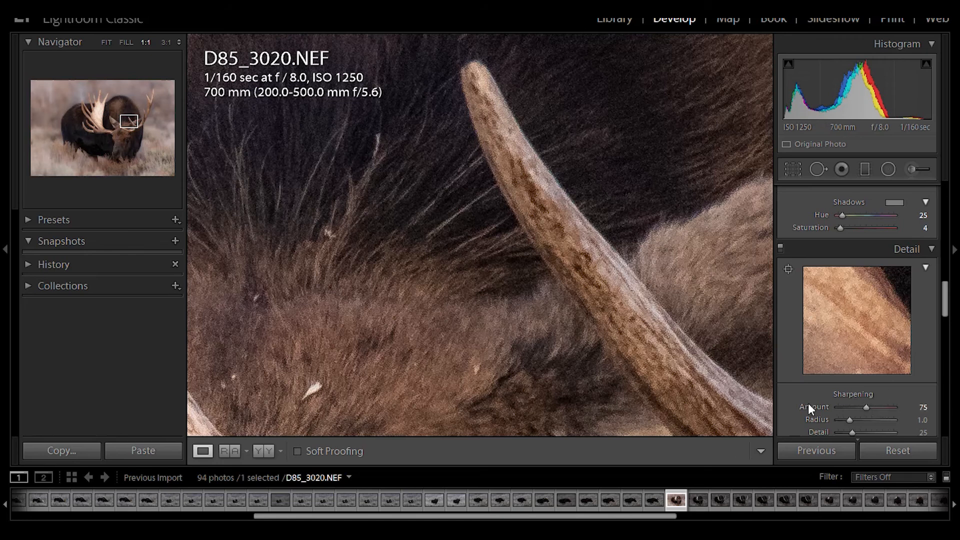
pyautogui.click(780, 248)
pyautogui.click(780, 248)
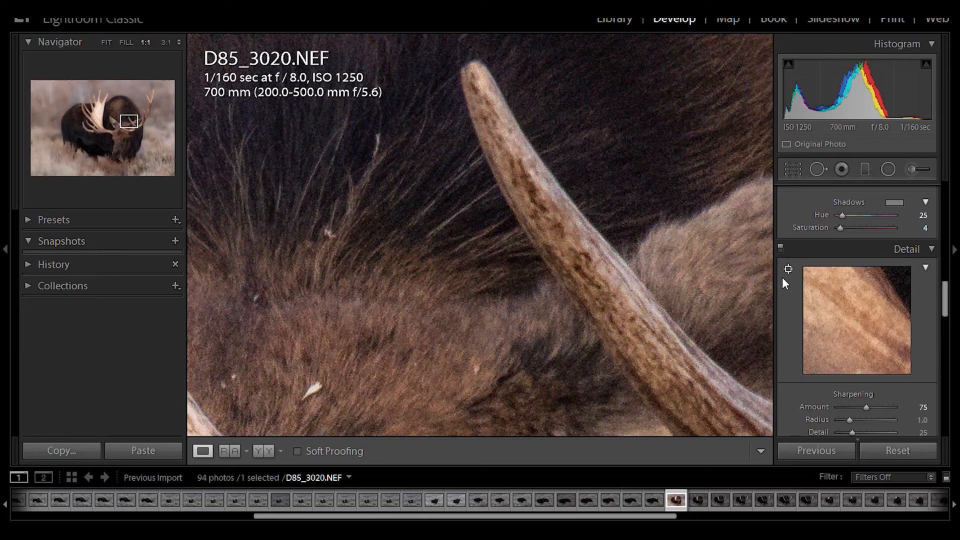
pyautogui.click(686, 262)
pyautogui.click(781, 250)
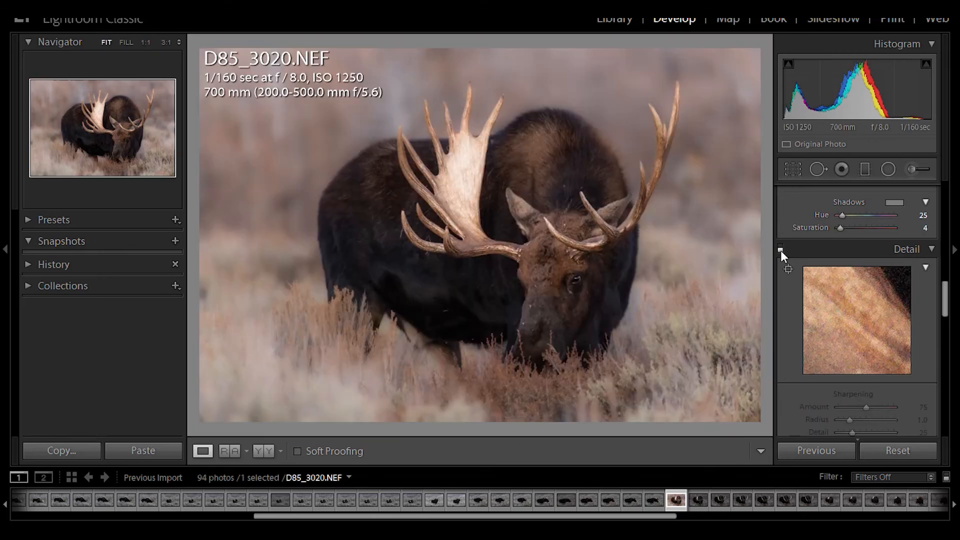
pyautogui.click(780, 250)
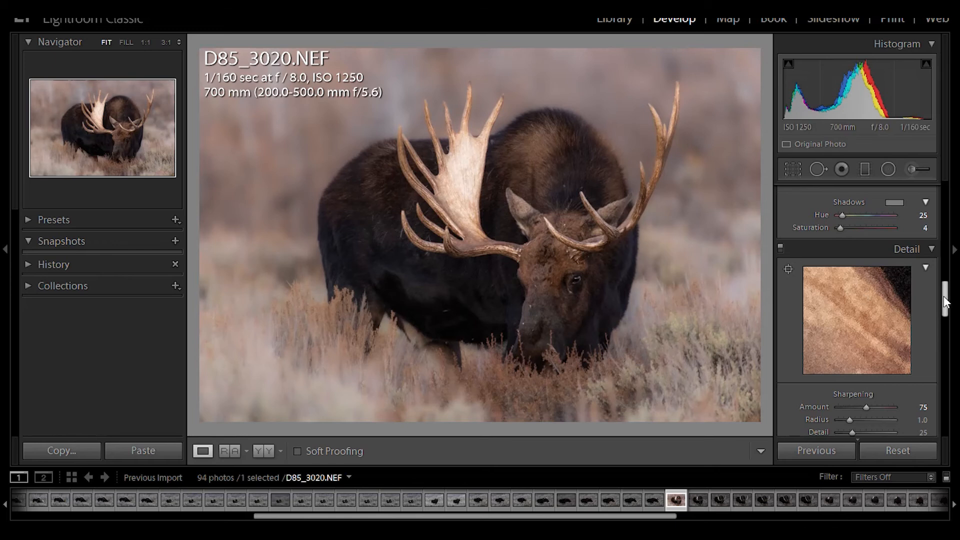
# Step: Try luminance noise reduction at 100 and reset it to 0
pyautogui.moveTo(943, 297); pyautogui.dragTo(942, 322)
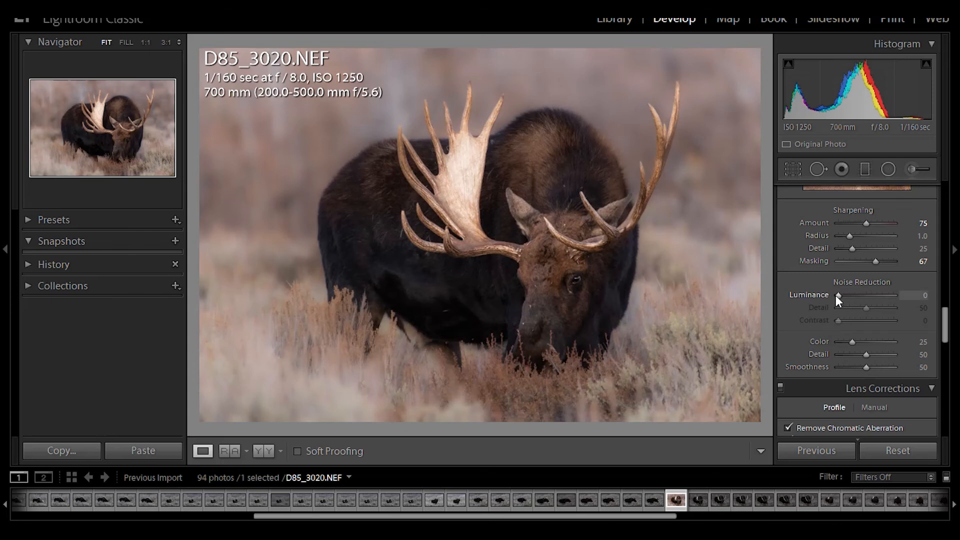
pyautogui.moveTo(838, 296); pyautogui.dragTo(897, 295)
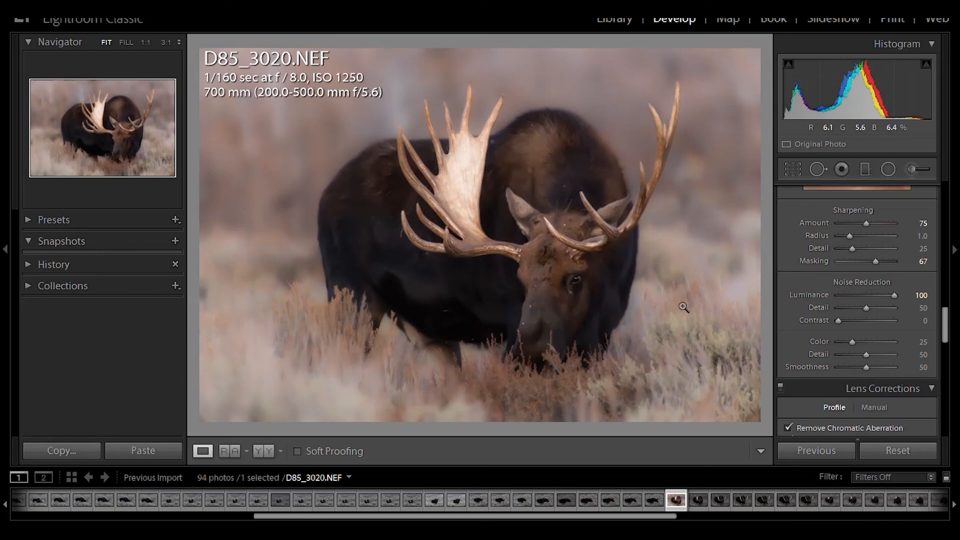
pyautogui.click(838, 294)
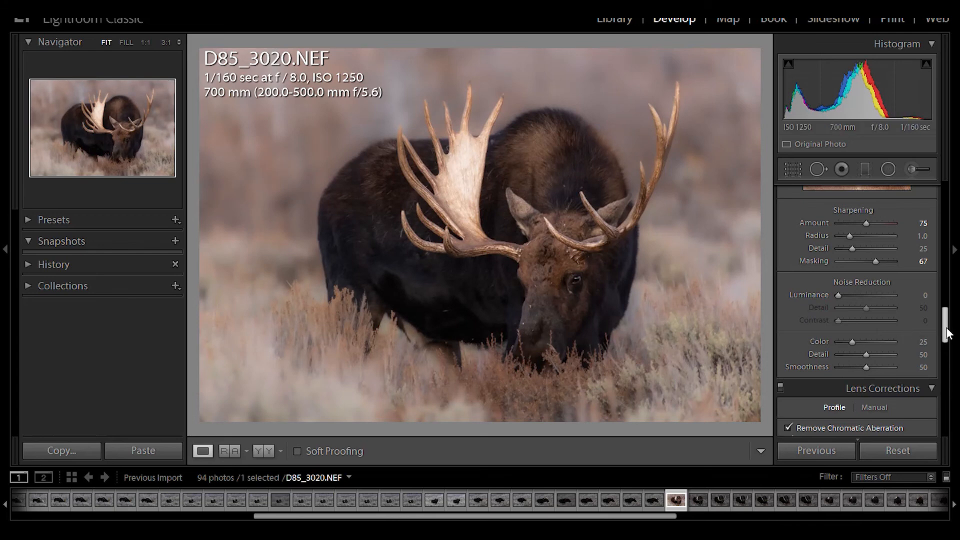
# Step: Darken the edges with a post-crop vignette: amount -29, midpoint 55, roundness +29 and feather 86
pyautogui.moveTo(945, 326); pyautogui.dragTo(949, 359)
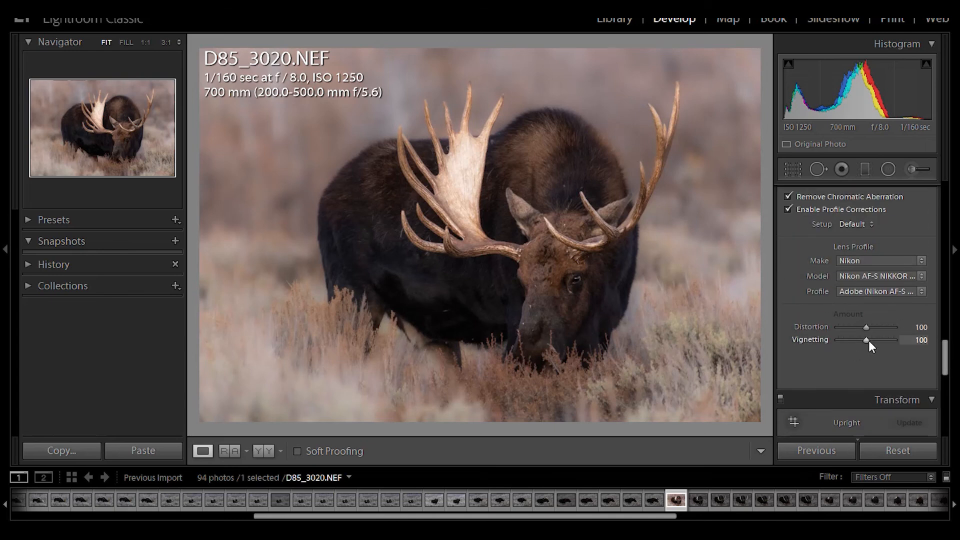
pyautogui.moveTo(937, 351); pyautogui.dragTo(934, 424)
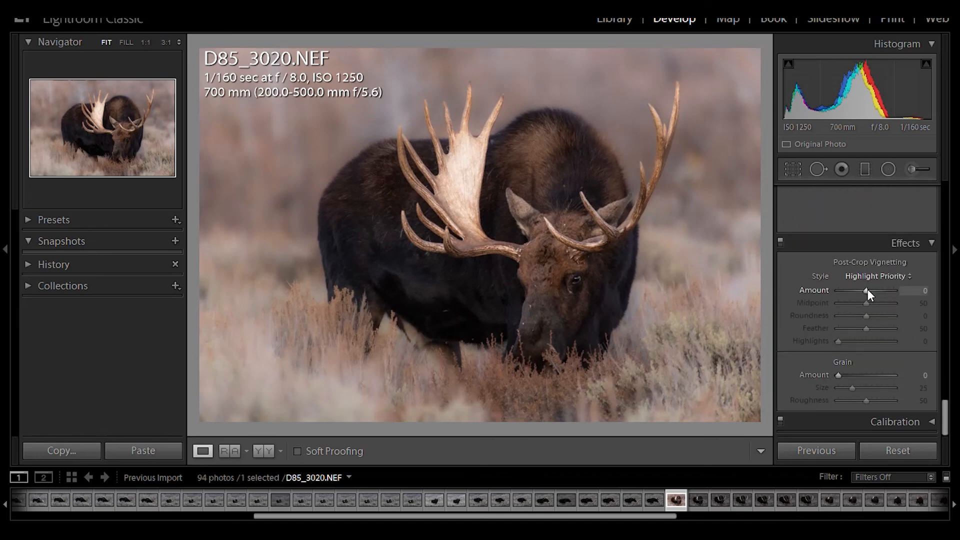
pyautogui.moveTo(866, 289); pyautogui.dragTo(875, 319)
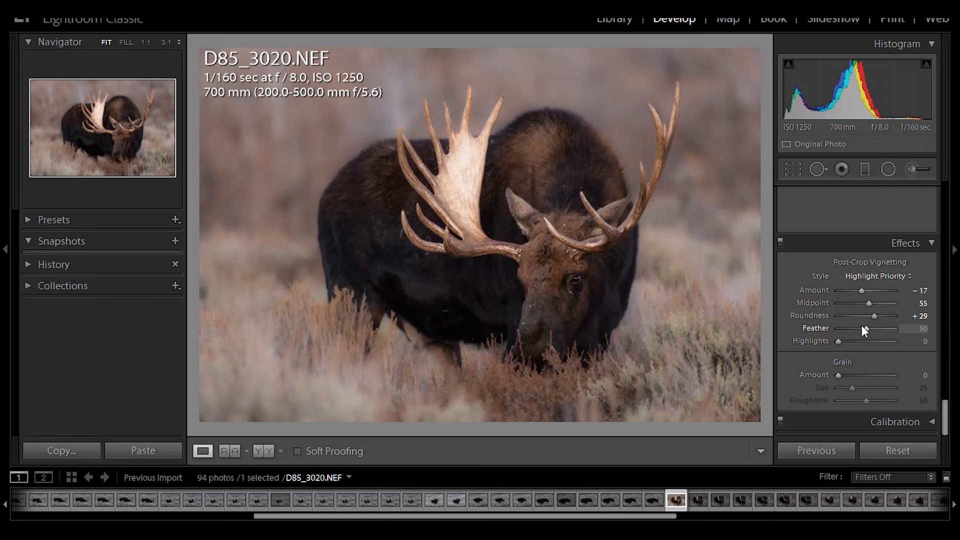
pyautogui.moveTo(861, 291); pyautogui.dragTo(836, 292)
pyautogui.moveTo(865, 329)
pyautogui.mouseDown()
pyautogui.moveTo(922, 335)
pyautogui.moveTo(815, 332)
pyautogui.moveTo(884, 329)
pyautogui.mouseUp()
pyautogui.moveTo(839, 289); pyautogui.dragTo(858, 293)
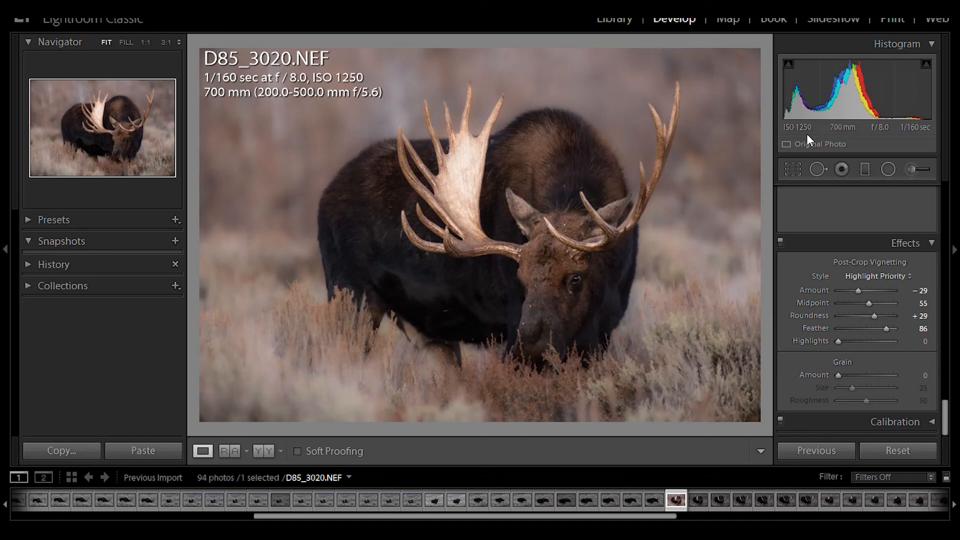
# Step: Crop the photo slightly tighter at the original aspect ratio, shifting the moose a little to the left in the frame
pyautogui.click(800, 167)
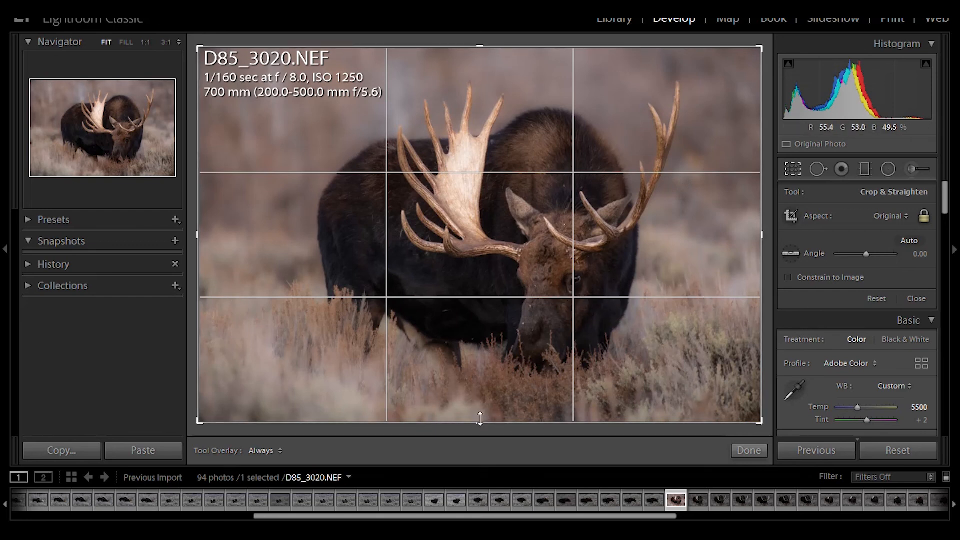
pyautogui.moveTo(480, 422); pyautogui.dragTo(480, 411)
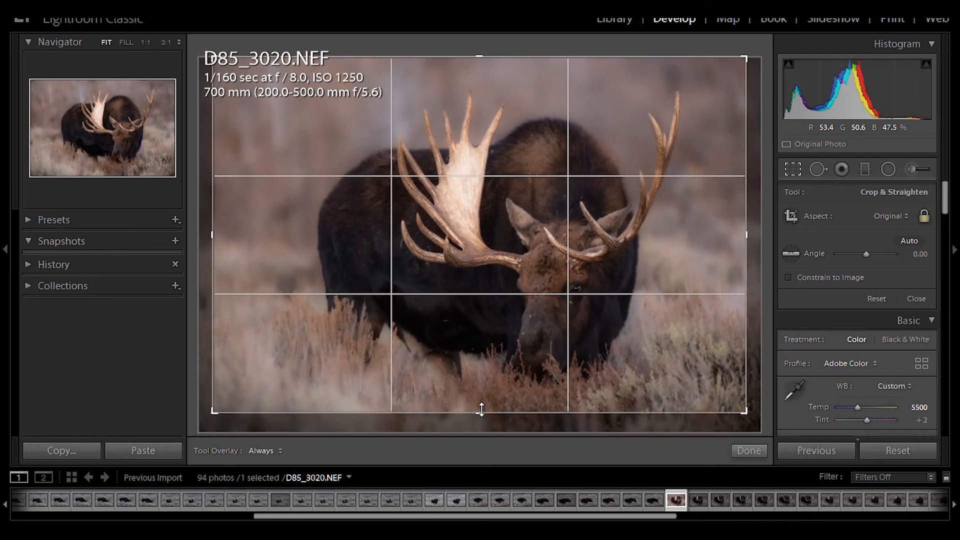
pyautogui.moveTo(488, 375); pyautogui.dragTo(482, 377)
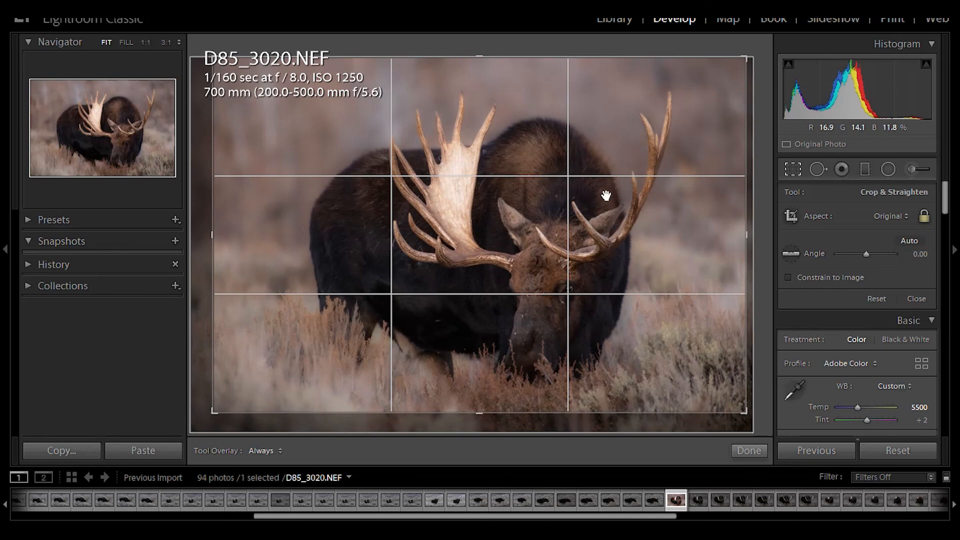
pyautogui.click(753, 451)
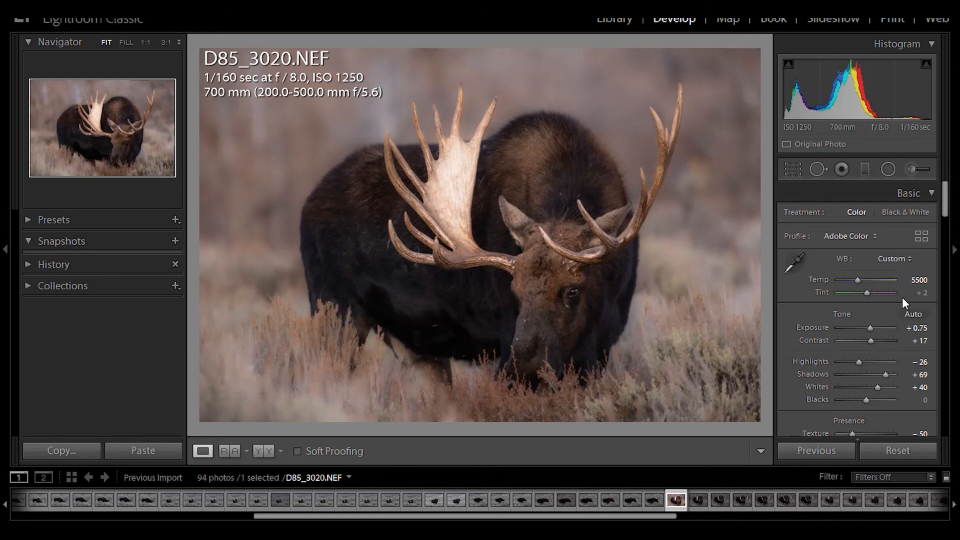
pyautogui.moveTo(943, 191)
pyautogui.mouseDown()
pyautogui.moveTo(950, 413)
pyautogui.moveTo(949, 205)
pyautogui.mouseUp()
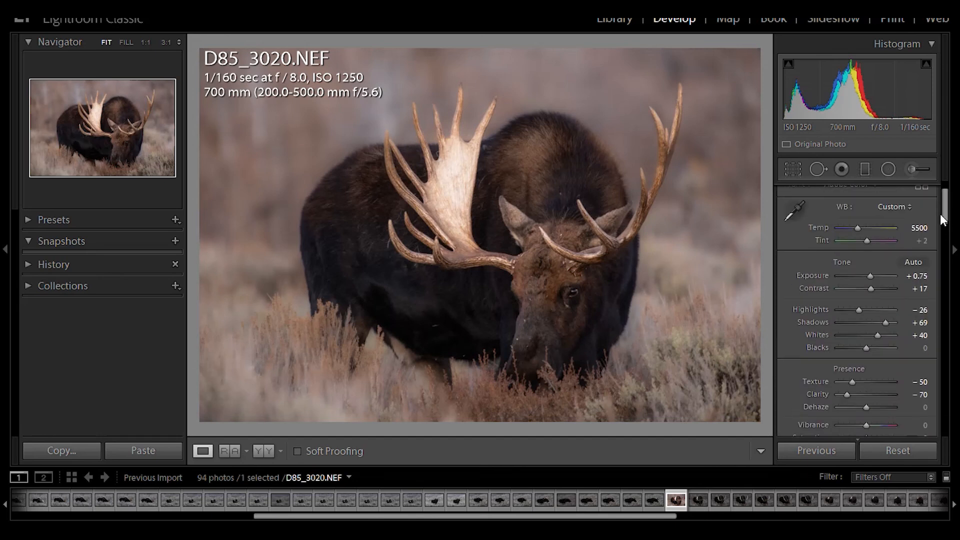